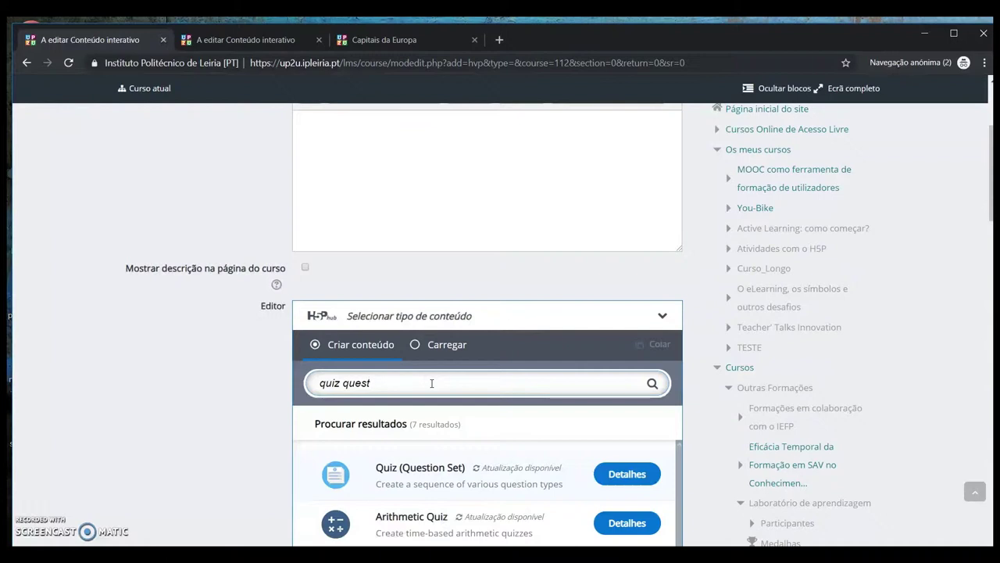
Choose Quiz (Question Set) as the content type for the new interactive content
{"action": "left_click", "coordinate": [436, 469]}
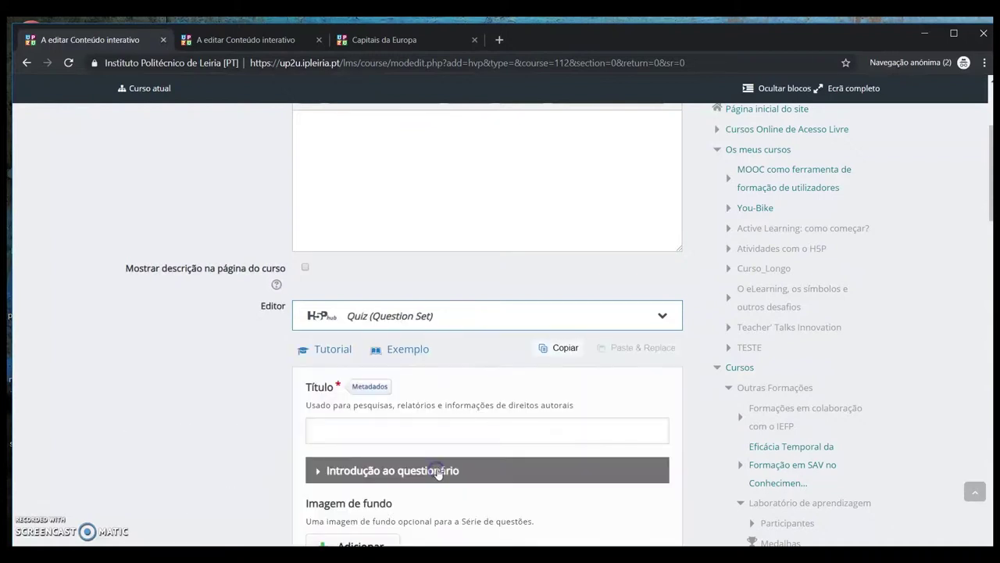
{"action": "scroll", "coordinate": [440, 447], "scroll_direction": "down", "scroll_amount": 2}
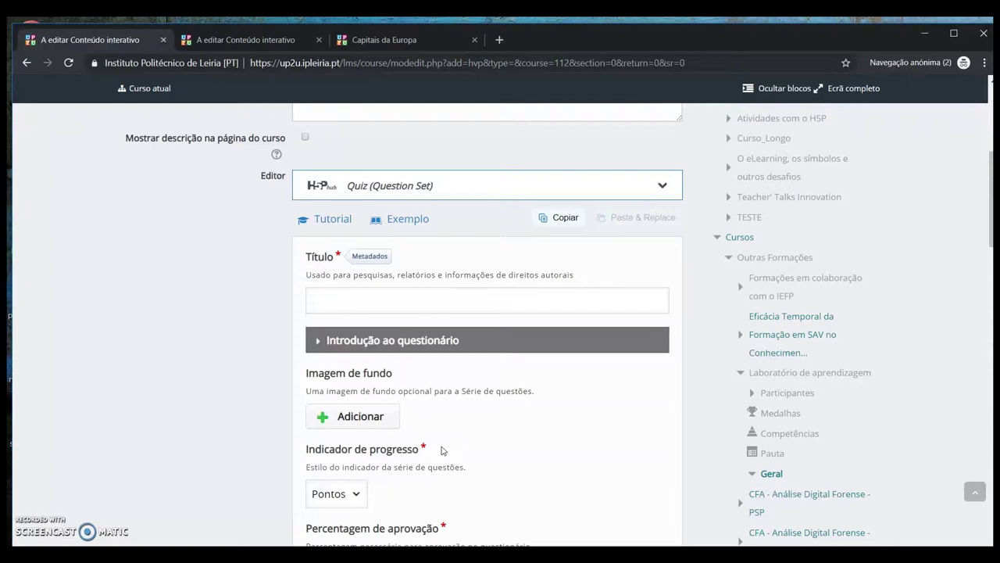
Switch to the already built capitals quiz and examine the question types available for its first question
{"action": "left_click", "coordinate": [286, 39]}
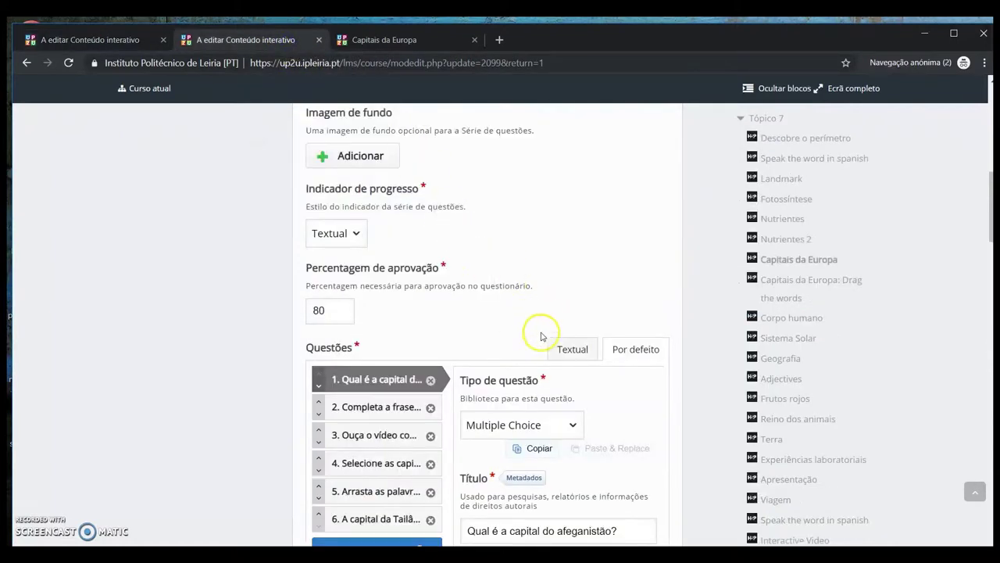
{"action": "scroll", "coordinate": [542, 336], "scroll_direction": "down", "scroll_amount": 3}
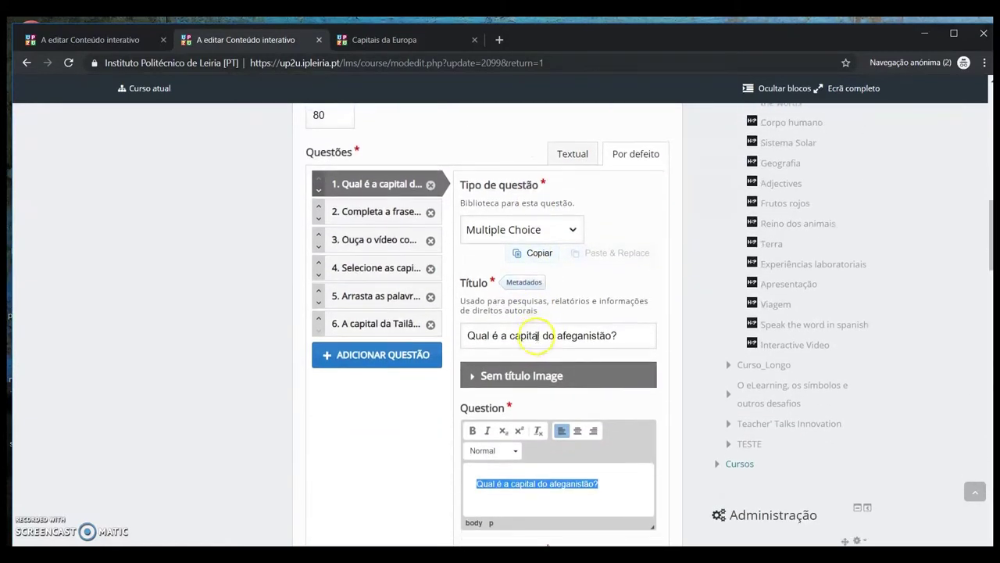
{"action": "left_click", "coordinate": [462, 186]}
{"action": "left_click_drag", "start_coordinate": [462, 186], "coordinate": [547, 185]}
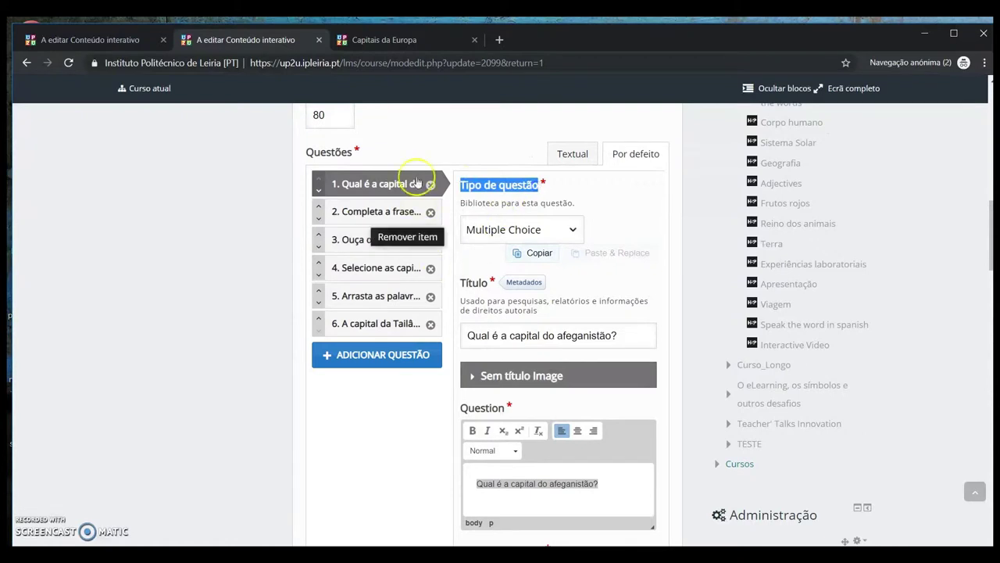
{"action": "left_click", "coordinate": [528, 229]}
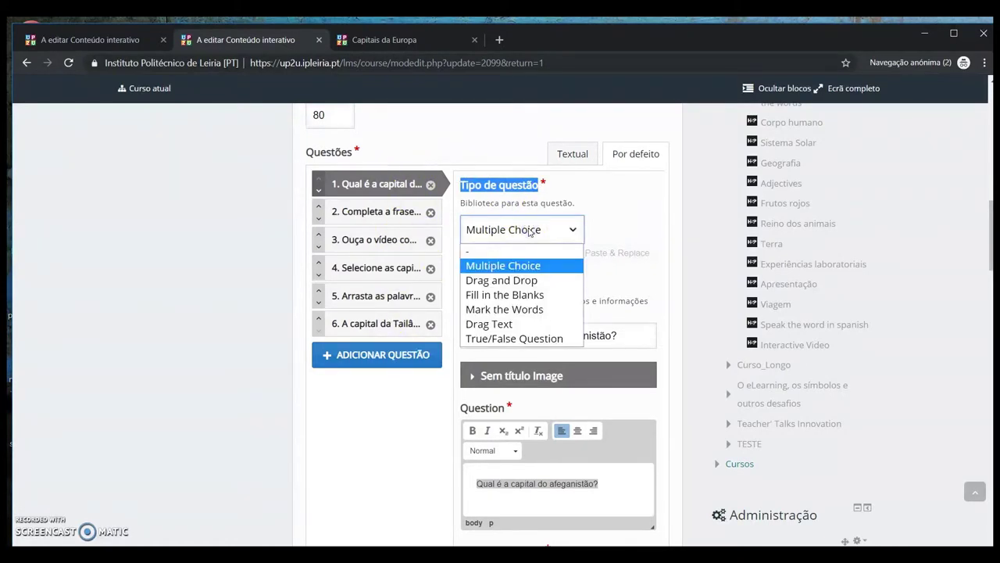
{"action": "left_click", "coordinate": [528, 229]}
{"action": "left_click", "coordinate": [548, 230]}
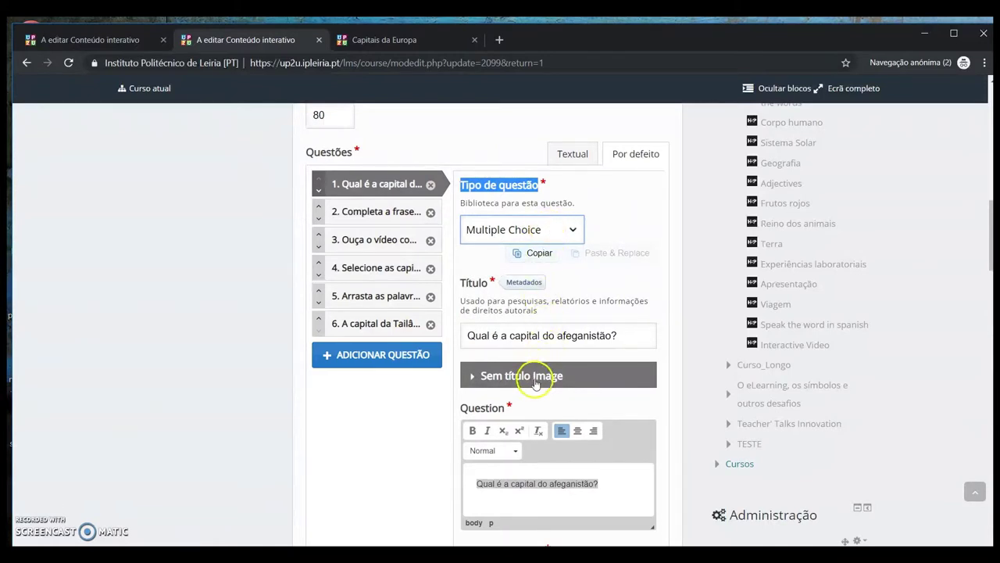
Examine the optional media of the first question, then collapse that section again
{"action": "scroll", "coordinate": [539, 373], "scroll_direction": "down", "scroll_amount": 1}
{"action": "left_click", "coordinate": [535, 321]}
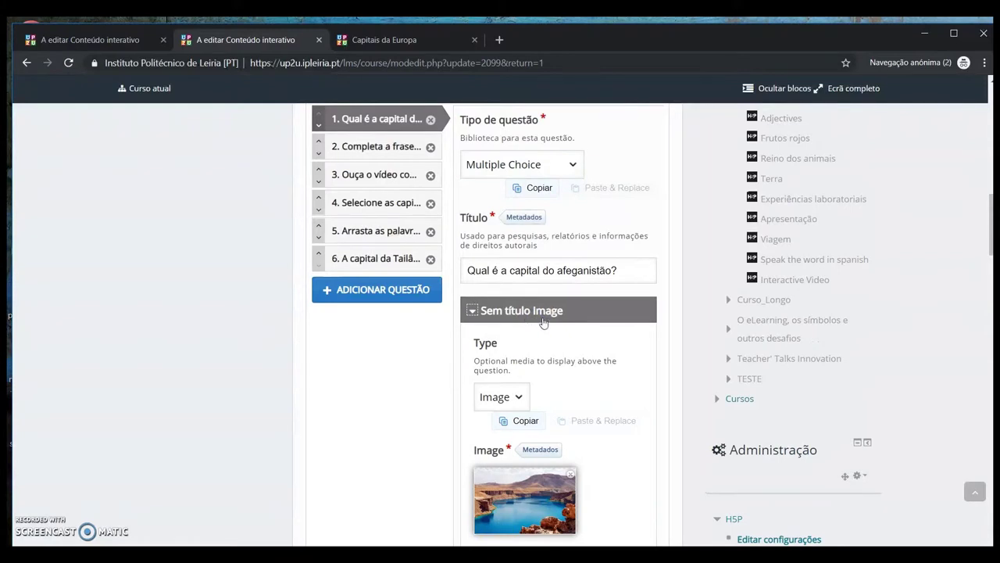
{"action": "scroll", "coordinate": [548, 325], "scroll_direction": "down", "scroll_amount": 1}
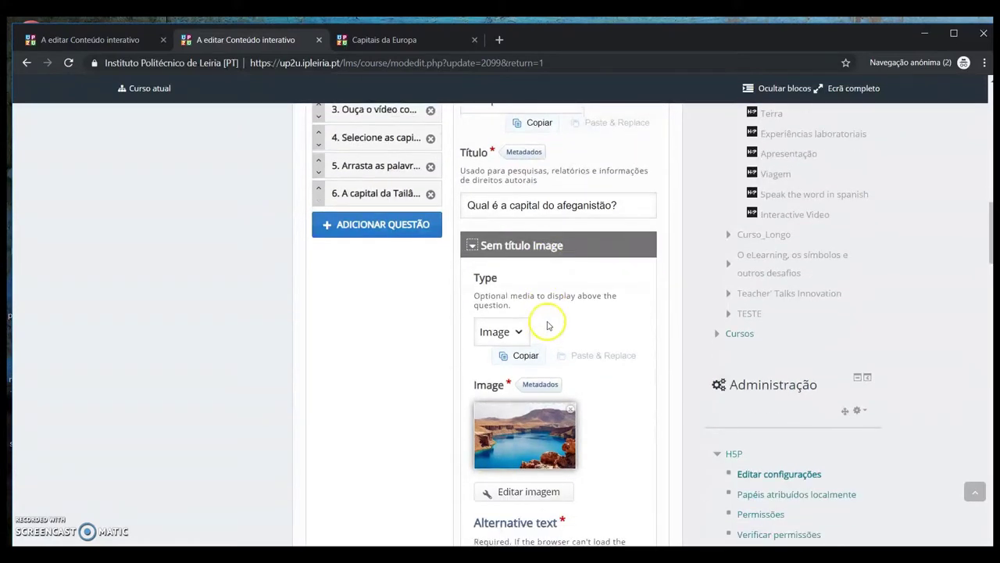
{"action": "left_click", "coordinate": [547, 247]}
Review the first question's text and its available answer options, including which one is marked correct
{"action": "scroll", "coordinate": [553, 274], "scroll_direction": "down", "scroll_amount": 1}
{"action": "left_click", "coordinate": [527, 303]}
{"action": "left_click_drag", "start_coordinate": [604, 287], "coordinate": [467, 290]}
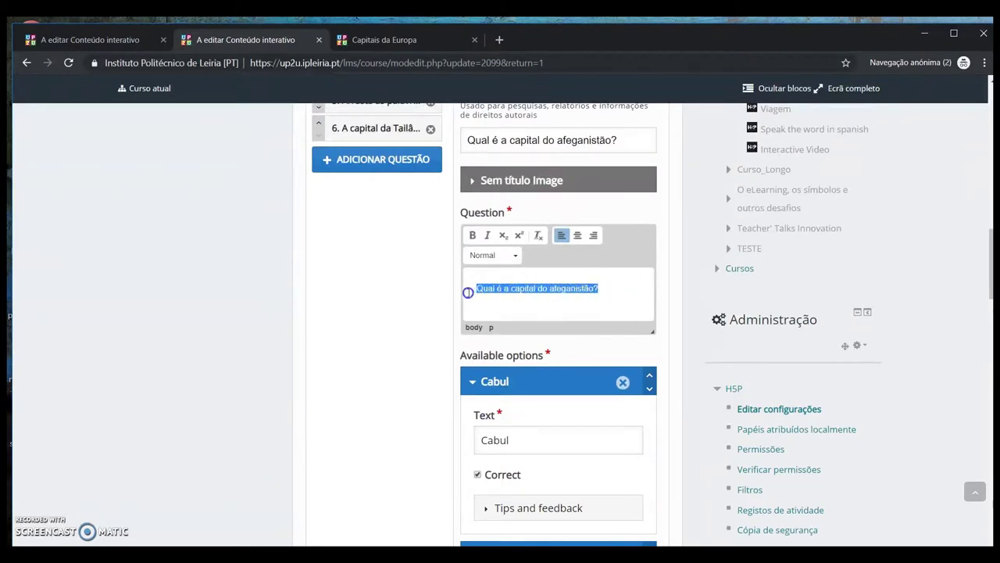
{"action": "left_click", "coordinate": [550, 308]}
{"action": "scroll", "coordinate": [547, 321], "scroll_direction": "down", "scroll_amount": 2}
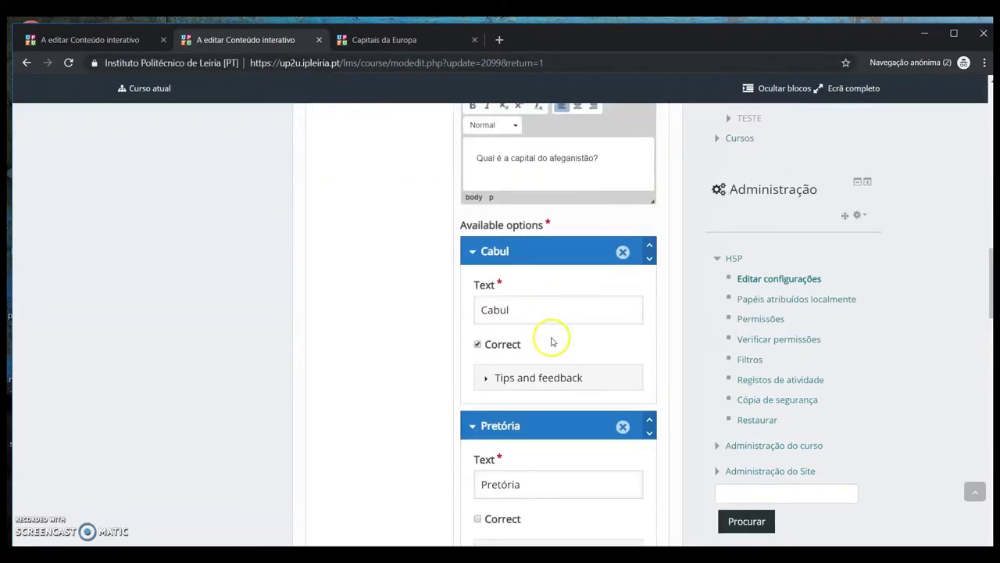
{"action": "scroll", "coordinate": [551, 338], "scroll_direction": "down", "scroll_amount": 2}
{"action": "scroll", "coordinate": [550, 340], "scroll_direction": "down", "scroll_amount": 2}
{"action": "scroll", "coordinate": [558, 364], "scroll_direction": "up", "scroll_amount": 4}
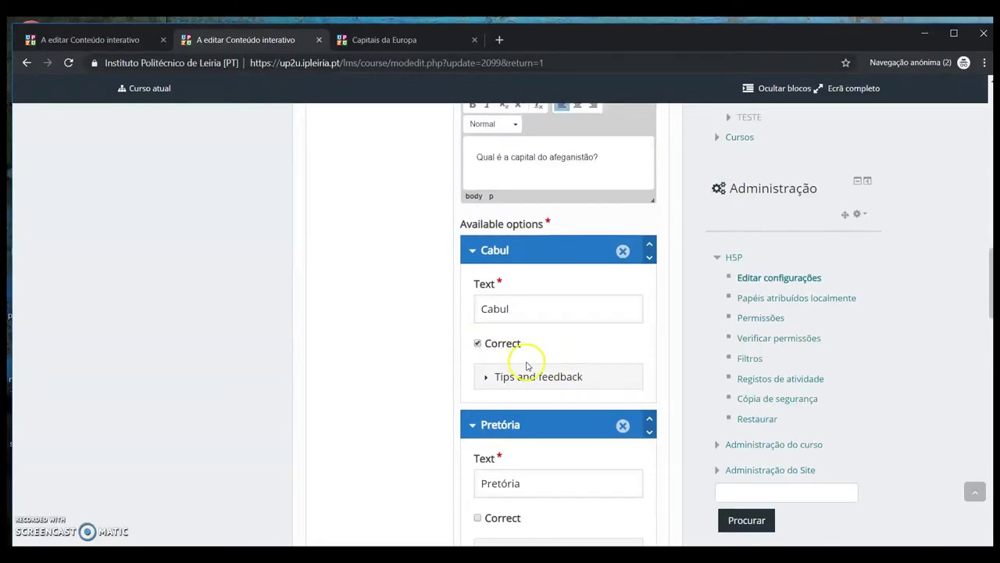
{"action": "scroll", "coordinate": [512, 344], "scroll_direction": "down", "scroll_amount": 2}
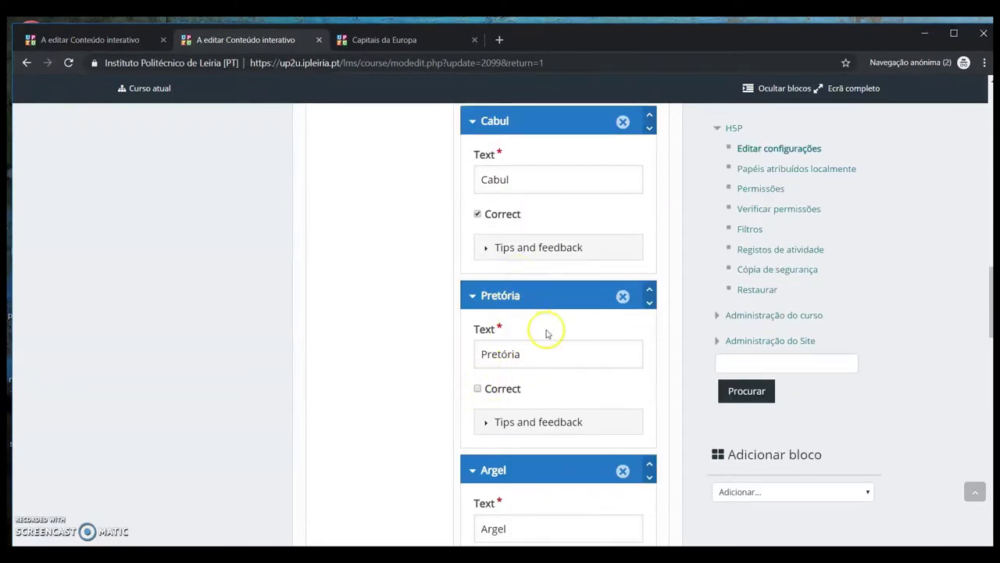
{"action": "scroll", "coordinate": [547, 340], "scroll_direction": "up", "scroll_amount": 3}
{"action": "scroll", "coordinate": [552, 350], "scroll_direction": "up", "scroll_amount": 4}
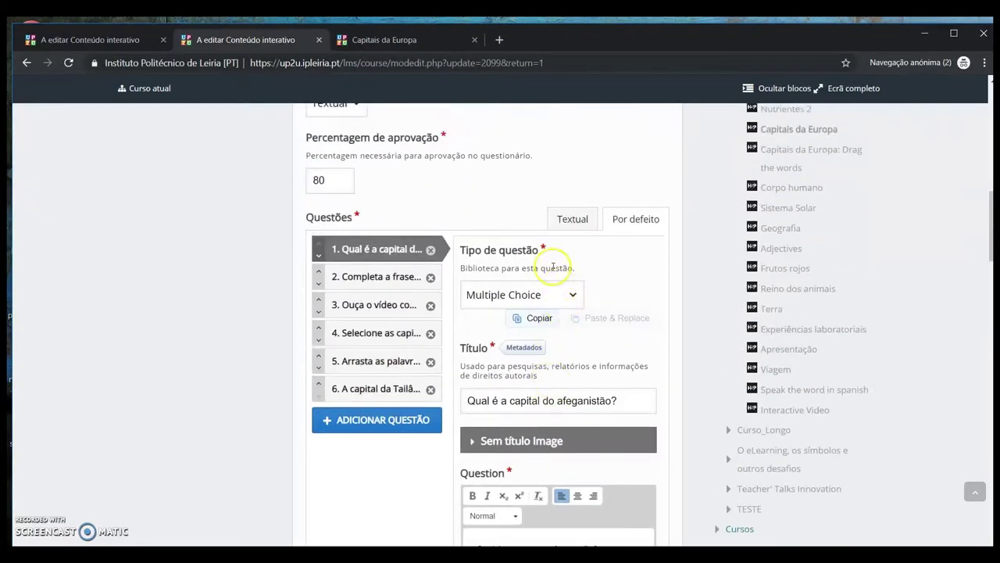
Open the second question, "Completa a frase", and examine its attached image
{"action": "left_click", "coordinate": [389, 276]}
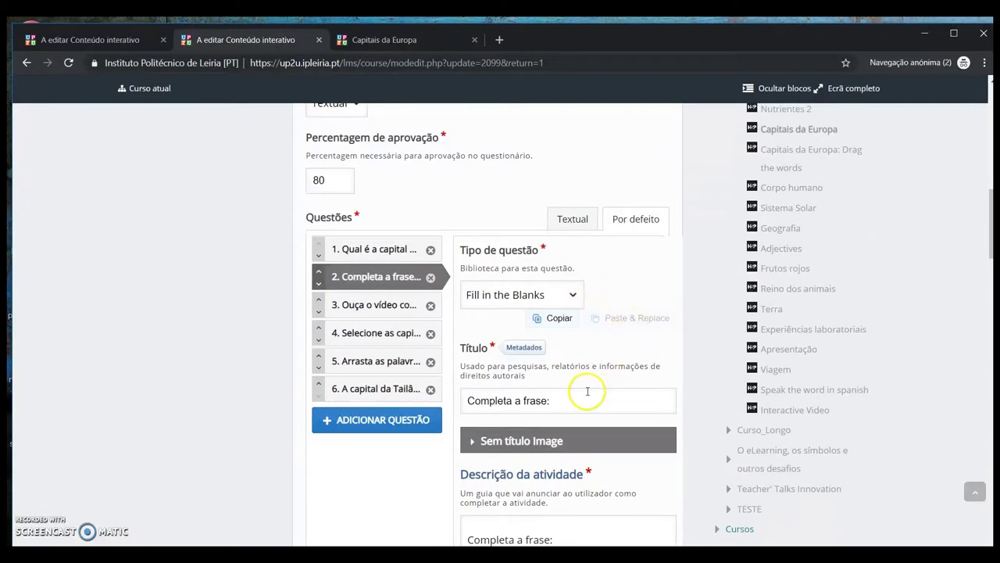
{"action": "scroll", "coordinate": [588, 390], "scroll_direction": "down", "scroll_amount": 2}
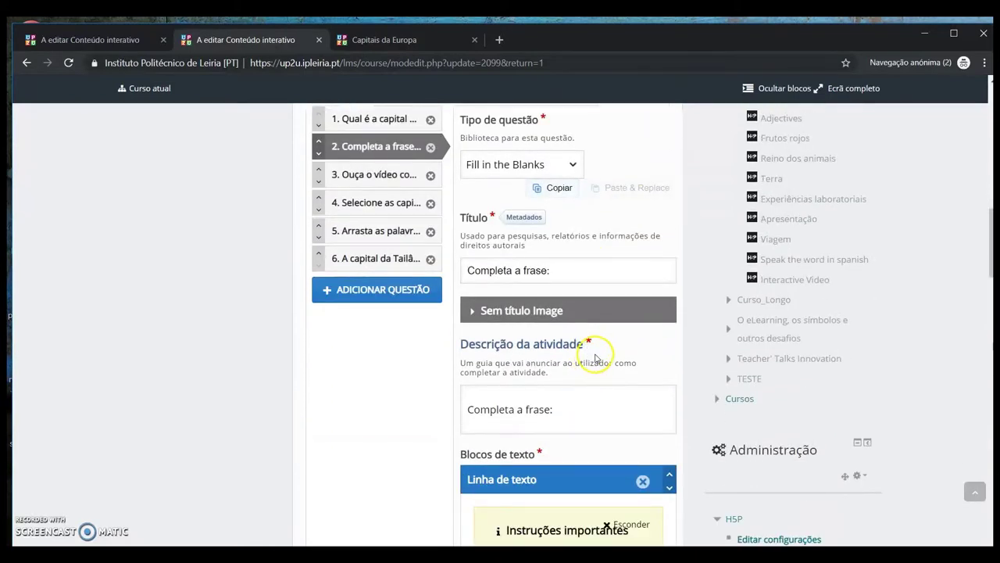
{"action": "left_click", "coordinate": [570, 314]}
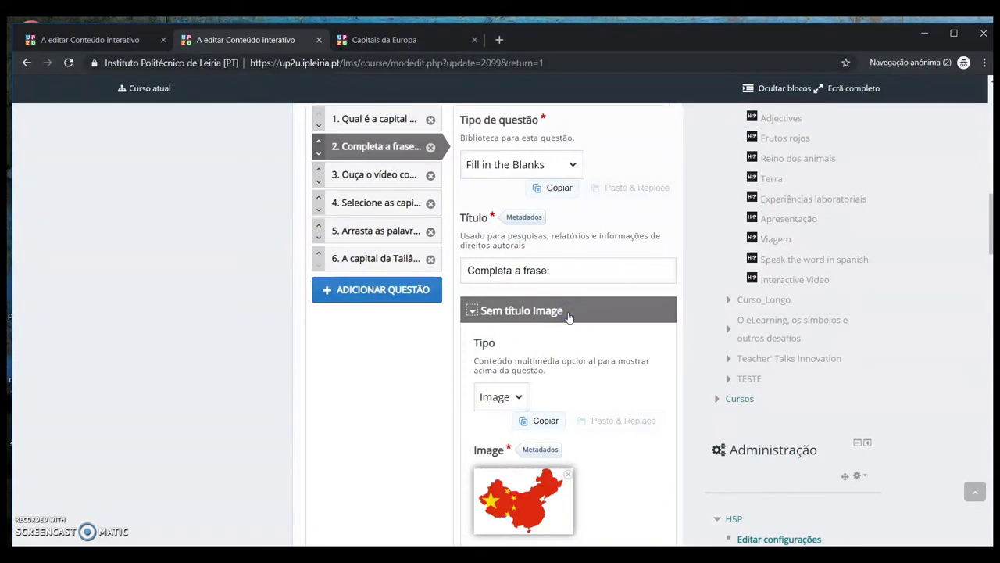
{"action": "scroll", "coordinate": [501, 449], "scroll_direction": "down", "scroll_amount": 1}
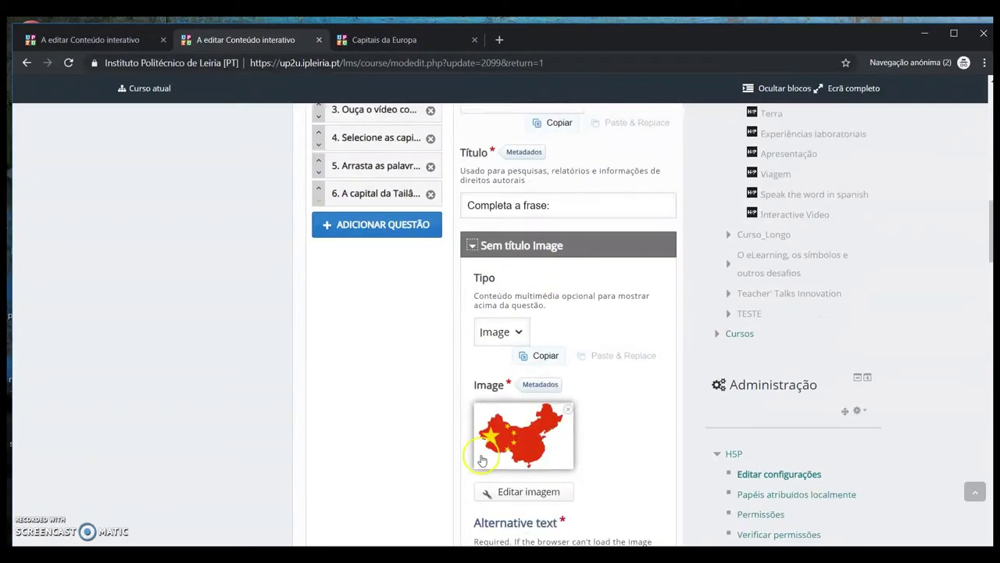
{"action": "left_click", "coordinate": [527, 247]}
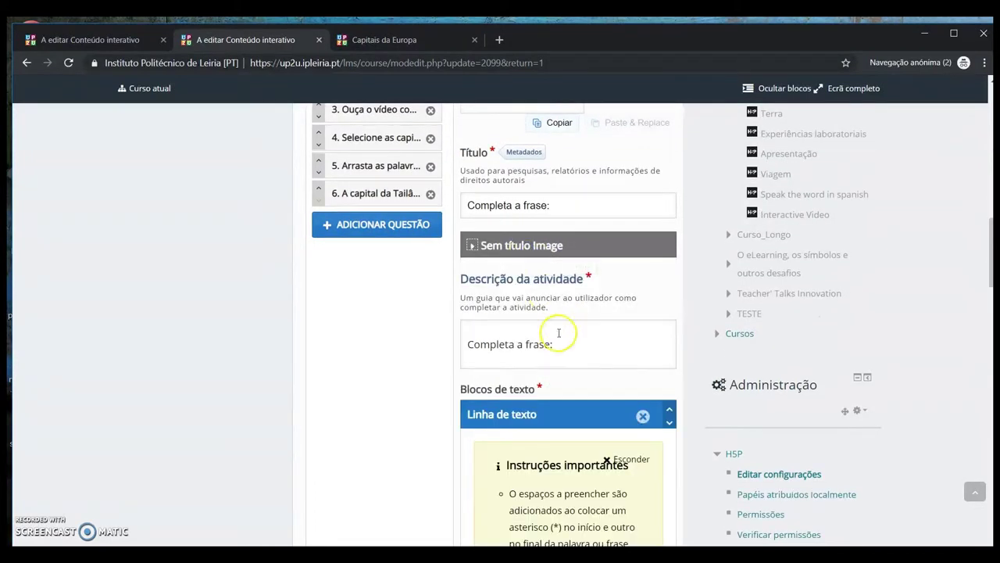
Examine the second question's activity description and the sentence with the blank in its text block
{"action": "scroll", "coordinate": [562, 340], "scroll_direction": "down", "scroll_amount": 1}
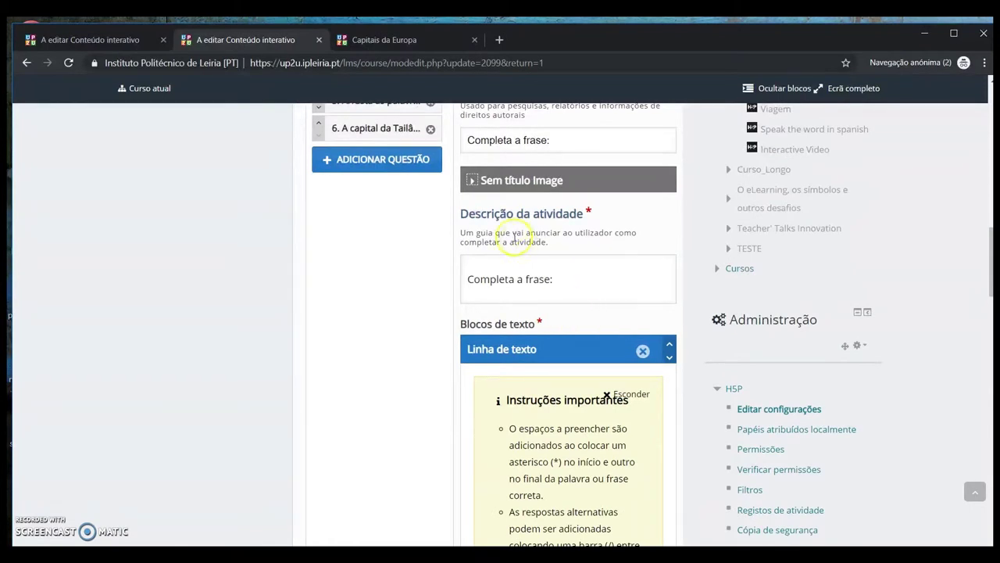
{"action": "left_click", "coordinate": [592, 279]}
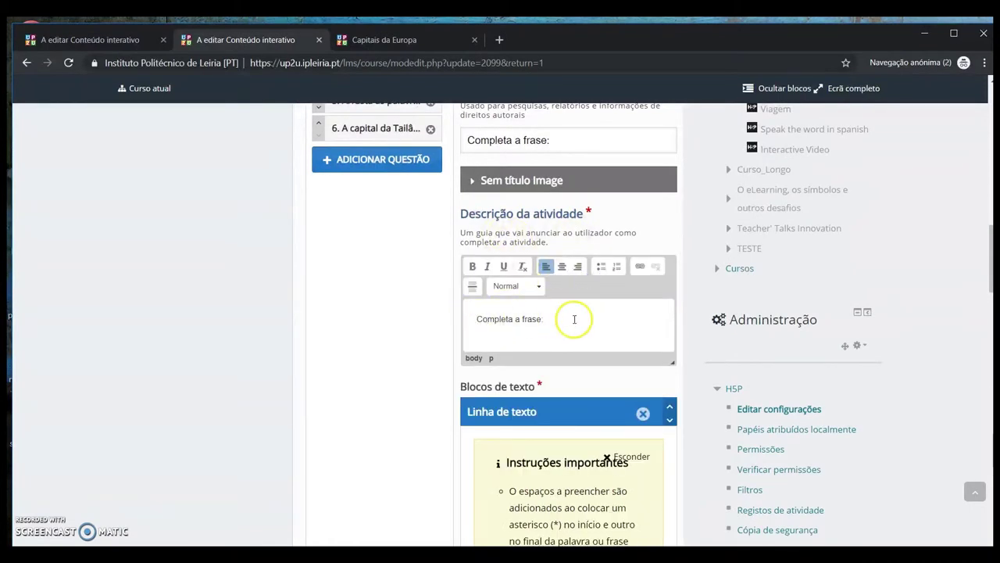
{"action": "scroll", "coordinate": [576, 330], "scroll_direction": "down", "scroll_amount": 3}
{"action": "scroll", "coordinate": [576, 330], "scroll_direction": "down", "scroll_amount": 7}
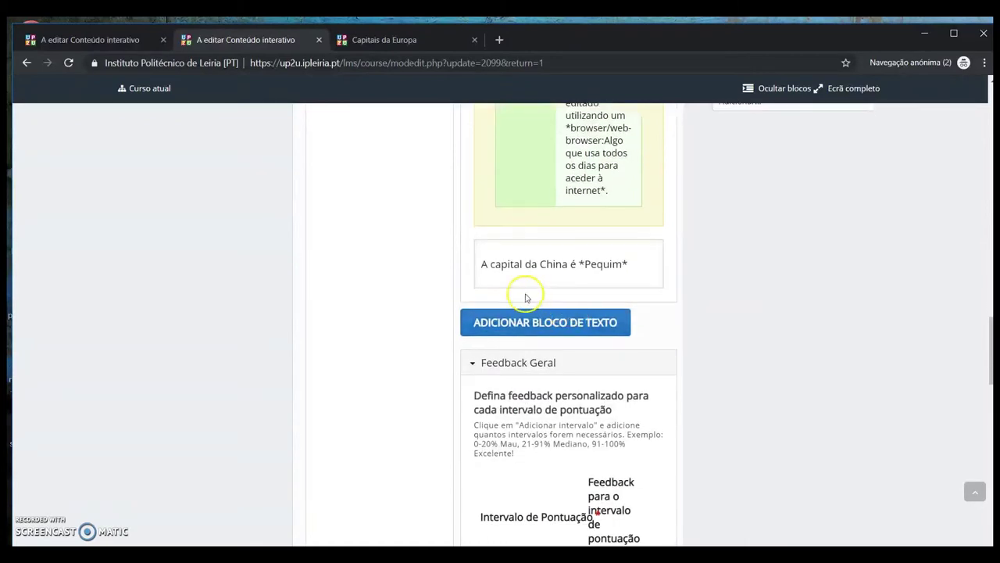
{"action": "scroll", "coordinate": [523, 337], "scroll_direction": "up", "scroll_amount": 1}
{"action": "left_click_drag", "start_coordinate": [489, 220], "coordinate": [630, 221]}
{"action": "left_click", "coordinate": [619, 221]}
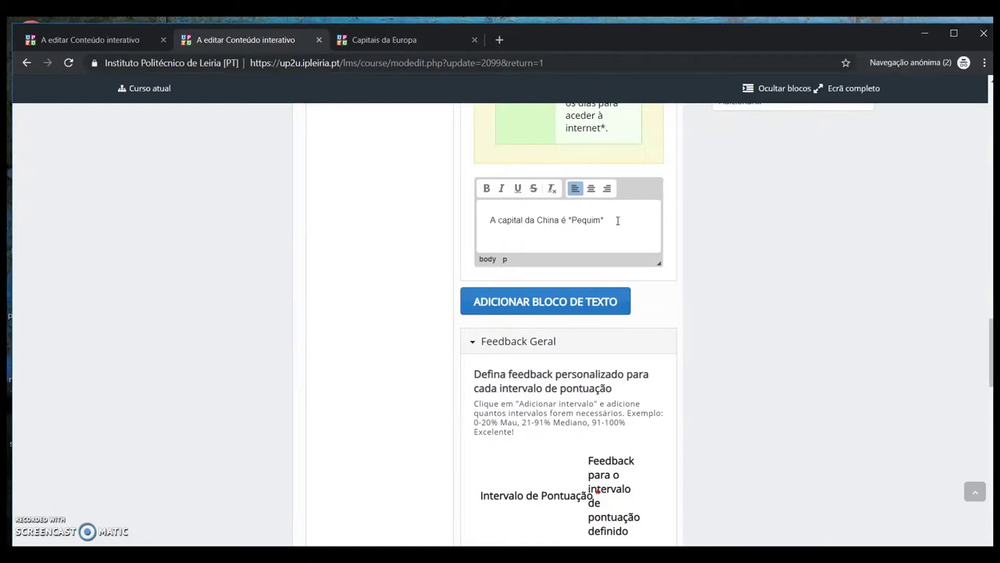
{"action": "scroll", "coordinate": [617, 220], "scroll_direction": "up", "scroll_amount": 1}
{"action": "left_click", "coordinate": [621, 235]}
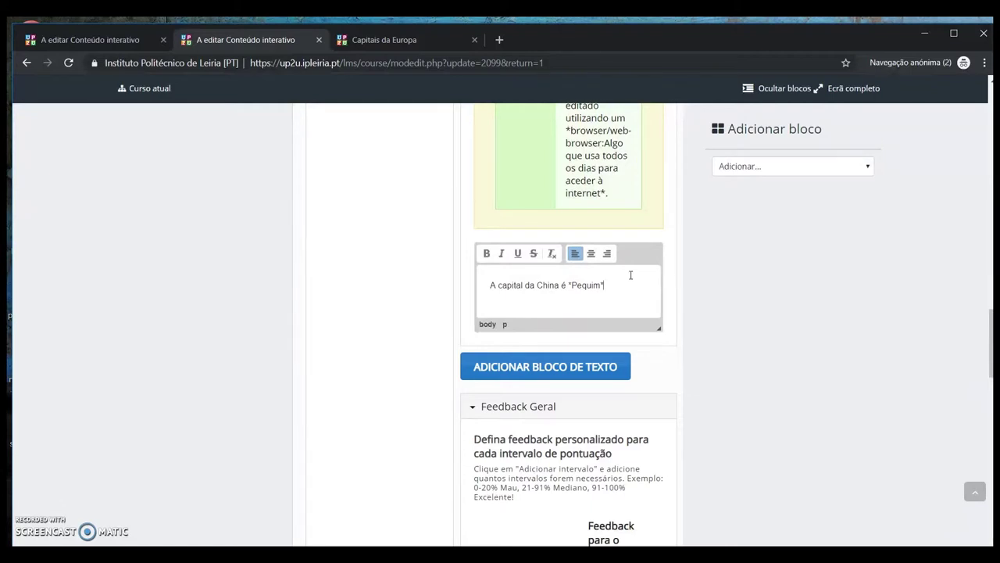
{"action": "left_click", "coordinate": [570, 284]}
Read the text block's instructions on marking blanks, alternative answers and hints, and compare them with the sentence
{"action": "scroll", "coordinate": [633, 313], "scroll_direction": "up", "scroll_amount": 3}
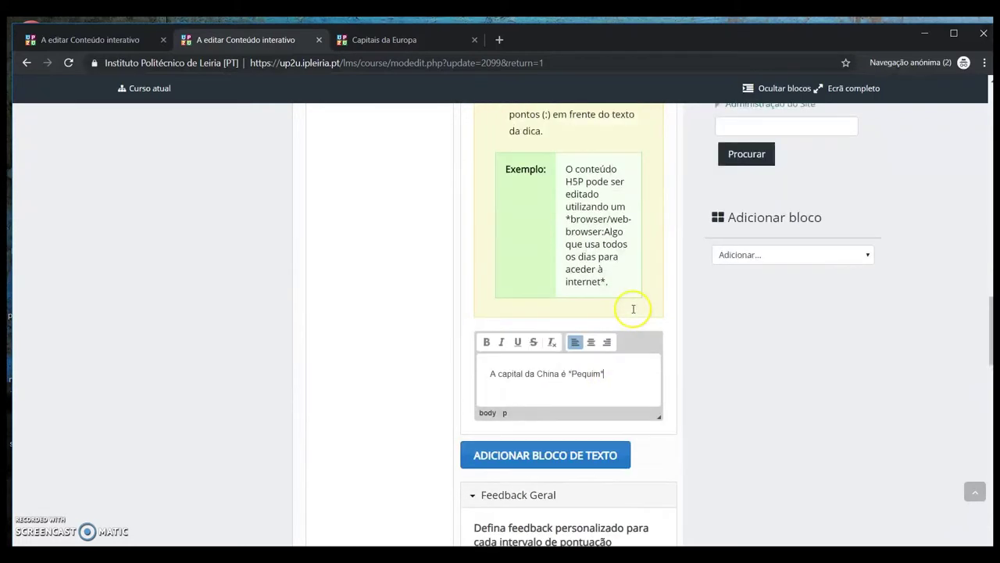
{"action": "scroll", "coordinate": [602, 320], "scroll_direction": "up", "scroll_amount": 3}
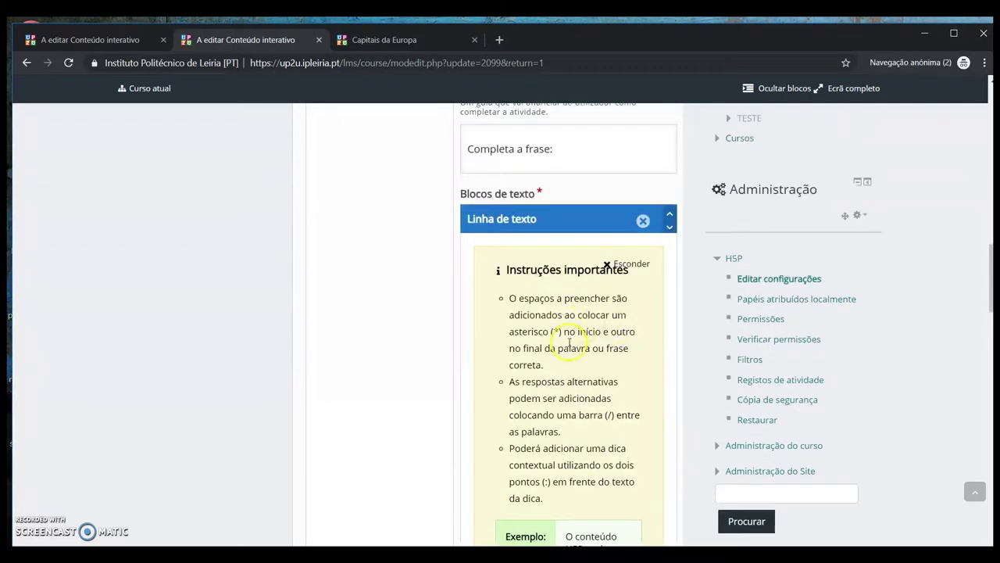
{"action": "scroll", "coordinate": [575, 351], "scroll_direction": "down", "scroll_amount": 1}
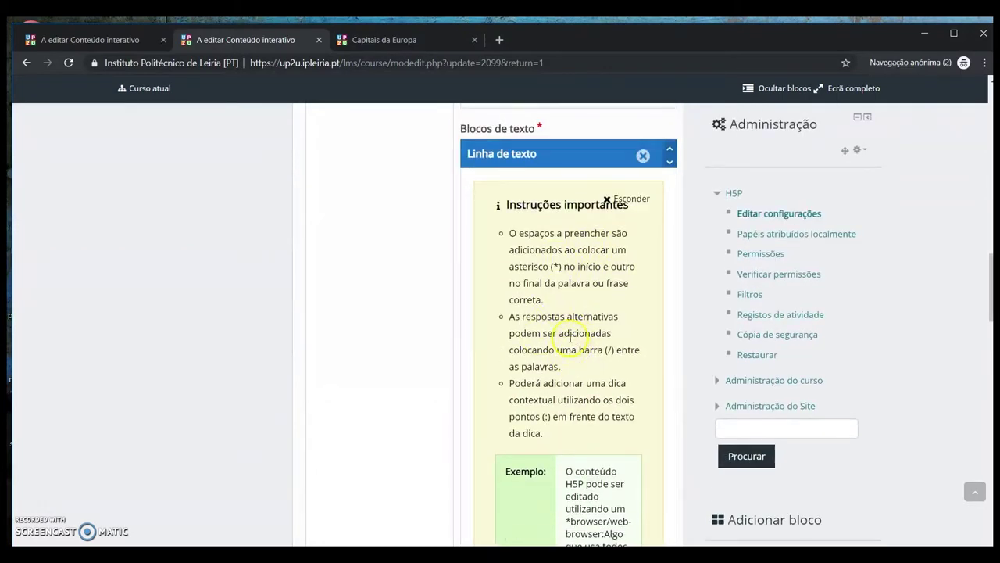
{"action": "scroll", "coordinate": [576, 348], "scroll_direction": "down", "scroll_amount": 2}
{"action": "scroll", "coordinate": [575, 344], "scroll_direction": "down", "scroll_amount": 3}
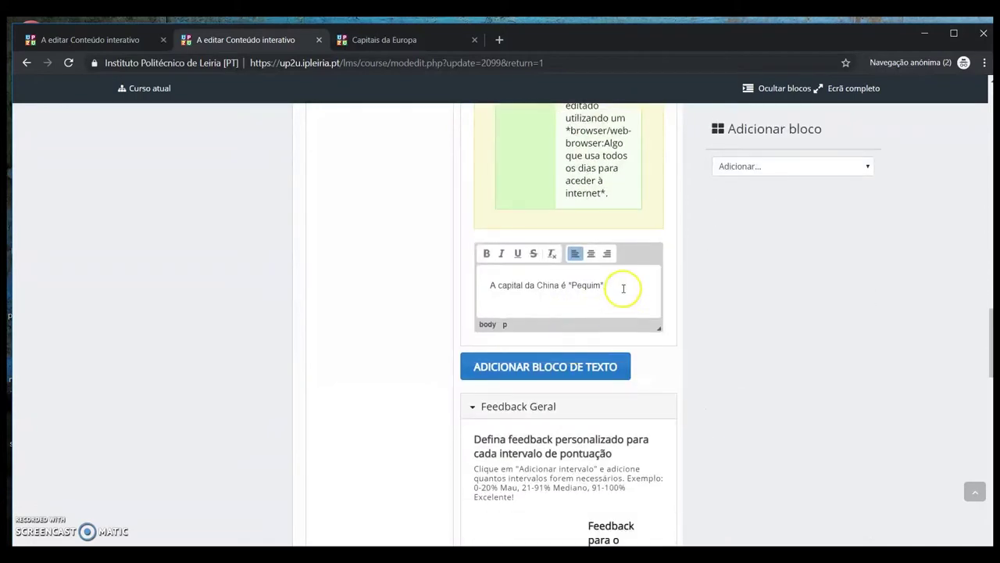
Open the fourth question, about European capitals, and examine its task description, marking instructions and word list
{"action": "scroll", "coordinate": [611, 330], "scroll_direction": "up", "scroll_amount": 10}
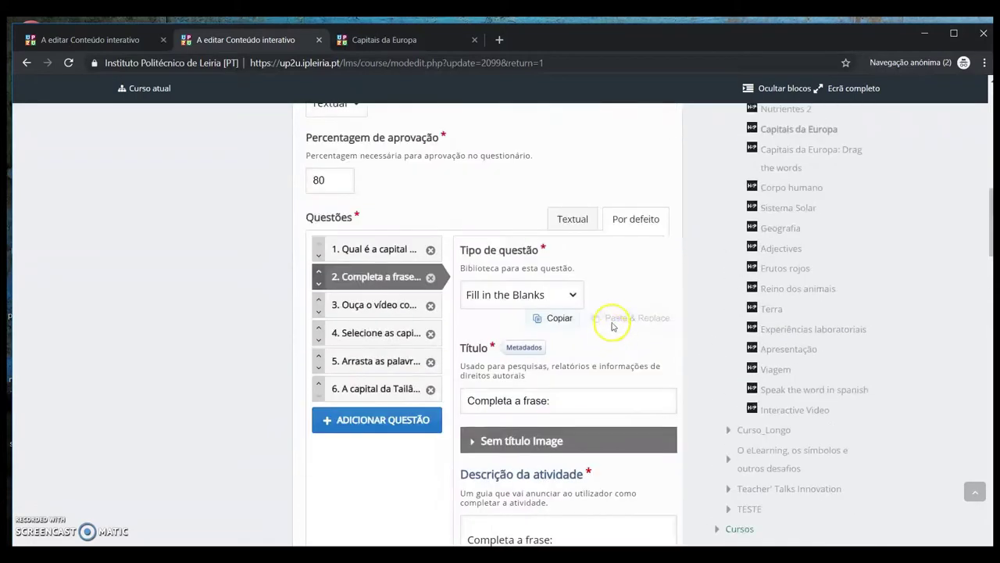
{"action": "left_click", "coordinate": [366, 333]}
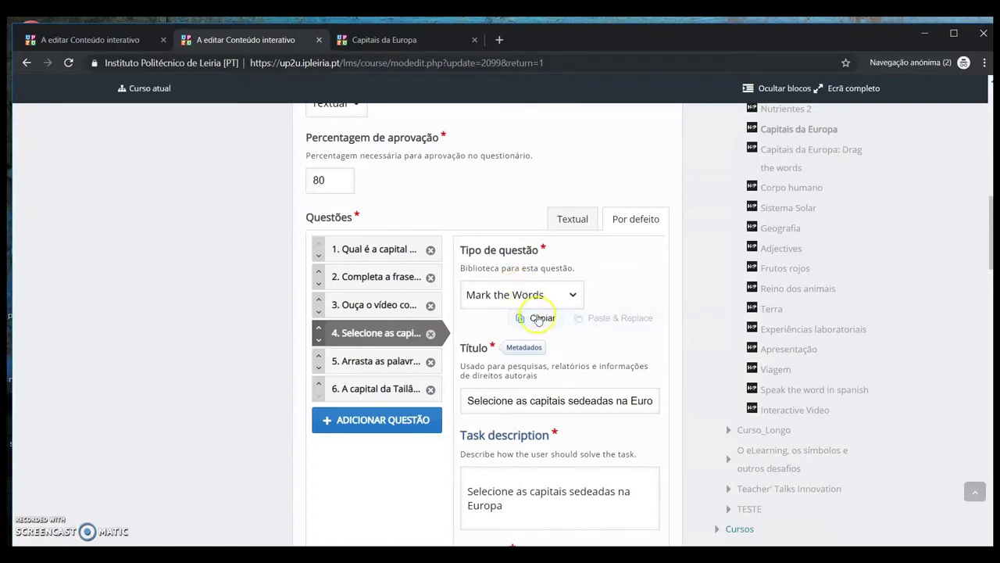
{"action": "scroll", "coordinate": [478, 315], "scroll_direction": "down", "scroll_amount": 3}
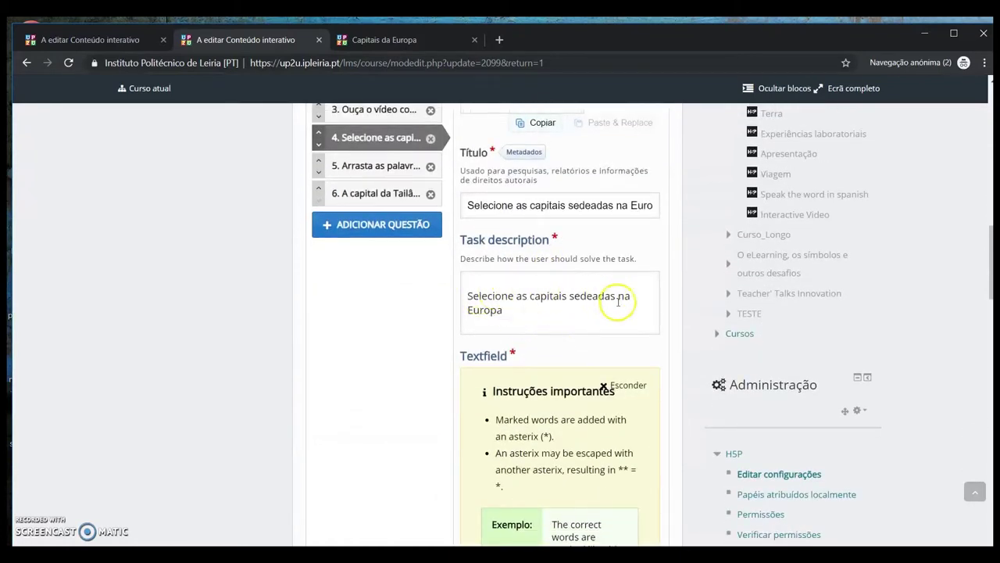
{"action": "left_click", "coordinate": [524, 311]}
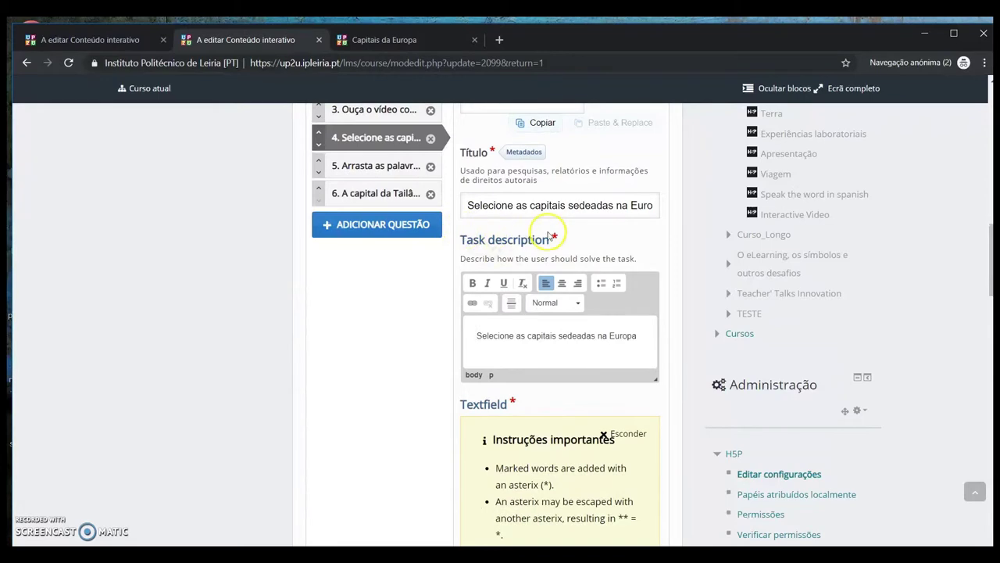
{"action": "scroll", "coordinate": [557, 336], "scroll_direction": "down", "scroll_amount": 2}
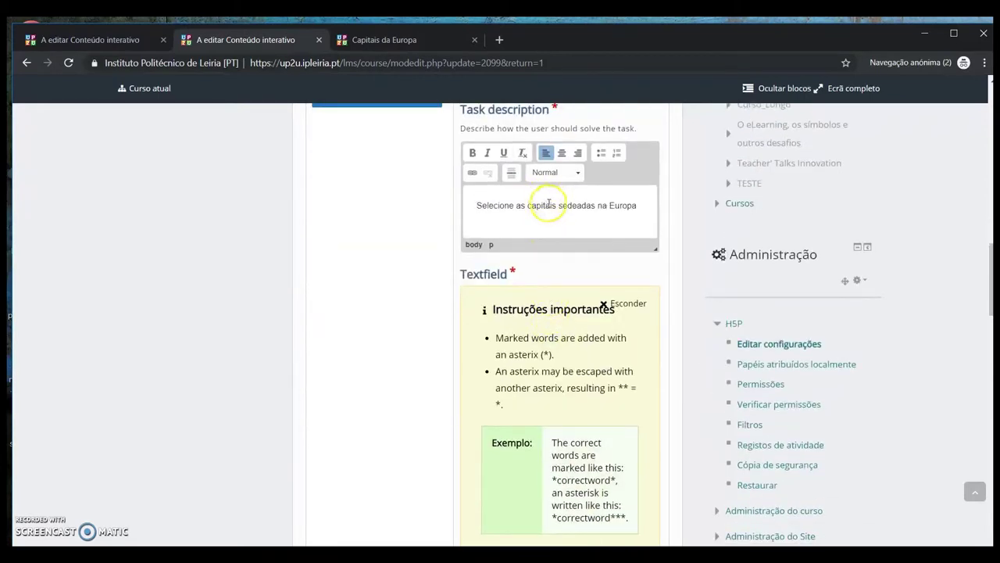
{"action": "scroll", "coordinate": [568, 225], "scroll_direction": "down", "scroll_amount": 2}
{"action": "scroll", "coordinate": [560, 309], "scroll_direction": "down", "scroll_amount": 3}
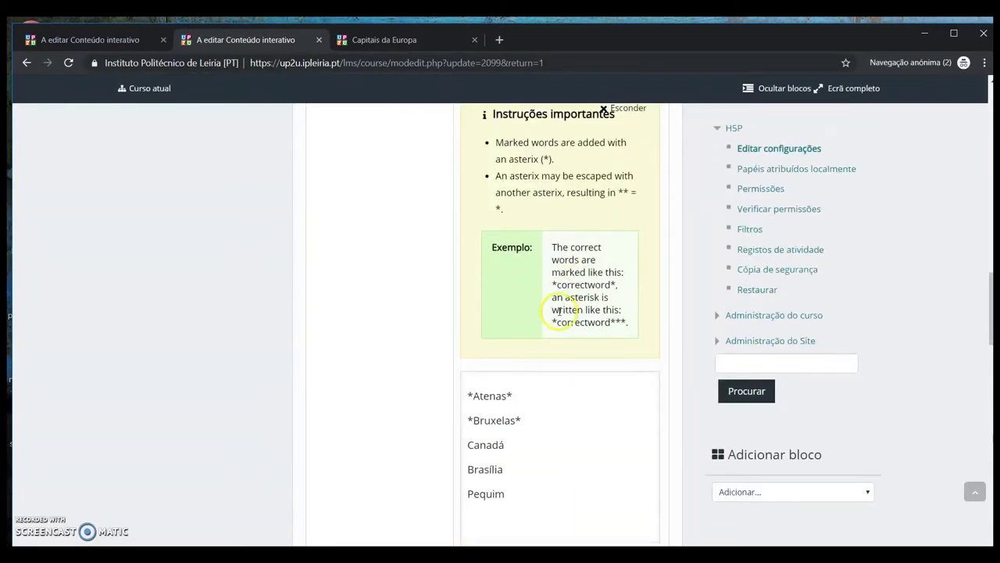
{"action": "scroll", "coordinate": [561, 305], "scroll_direction": "up", "scroll_amount": 8}
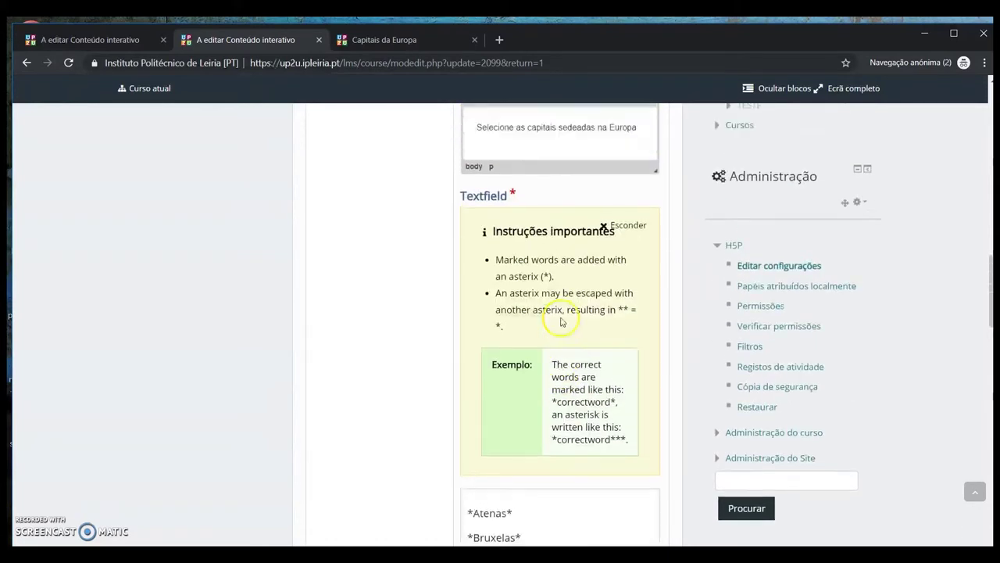
Recheck the fourth question's Mark the Words type and task description, and look over the asterisk-marked capitals in its text field
{"action": "scroll", "coordinate": [561, 321], "scroll_direction": "up", "scroll_amount": 2}
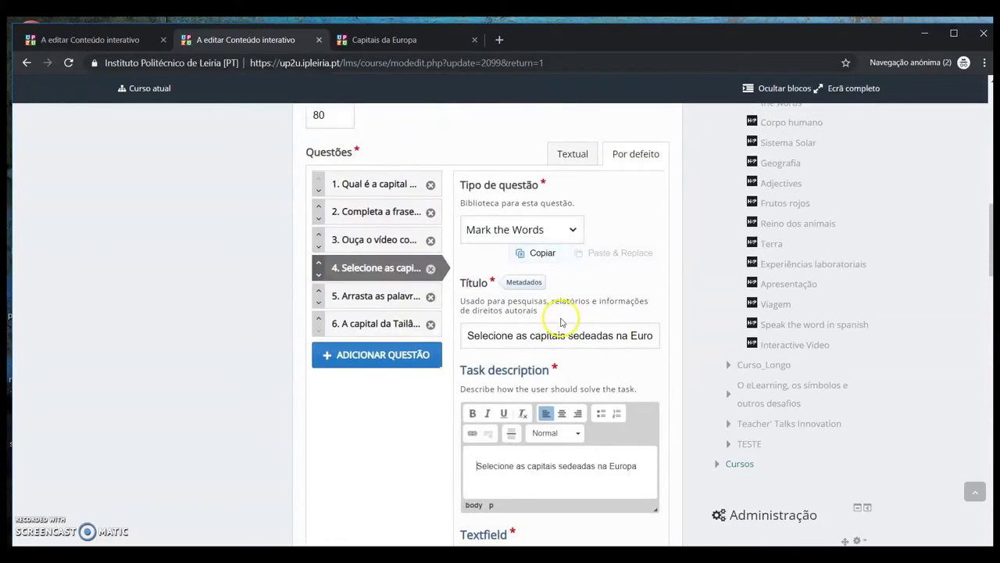
{"action": "scroll", "coordinate": [560, 320], "scroll_direction": "down", "scroll_amount": 1}
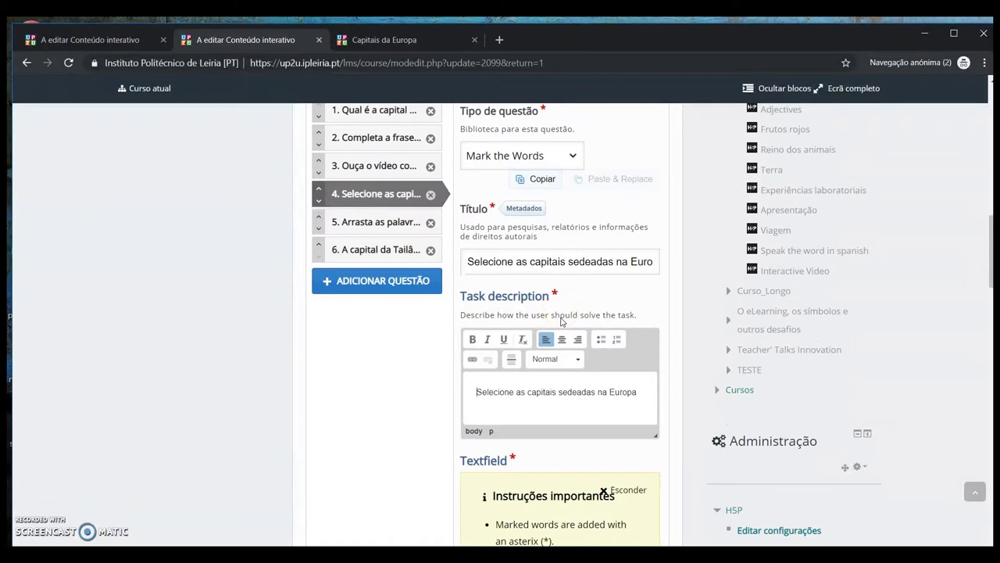
{"action": "scroll", "coordinate": [561, 320], "scroll_direction": "down", "scroll_amount": 6}
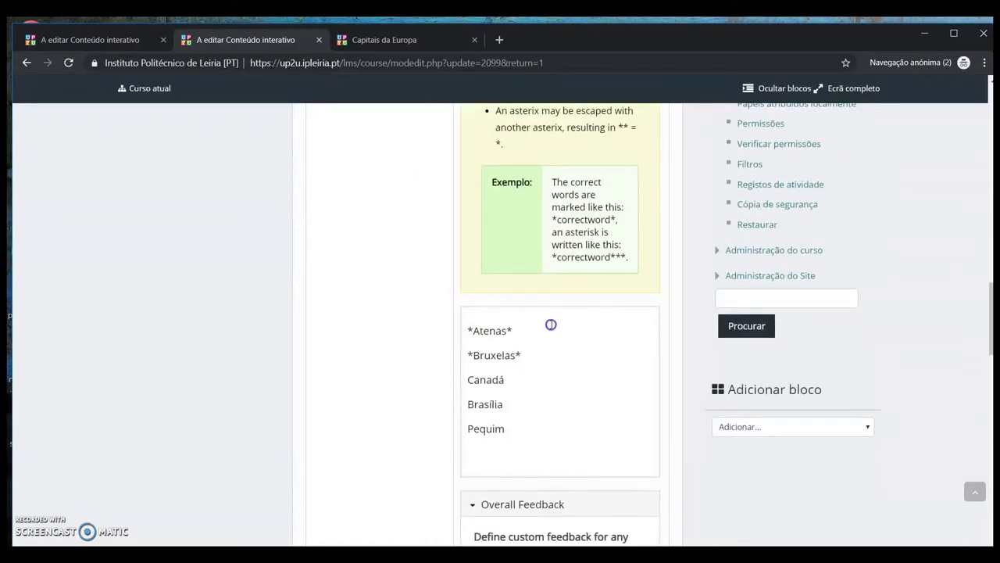
{"action": "left_click", "coordinate": [551, 324]}
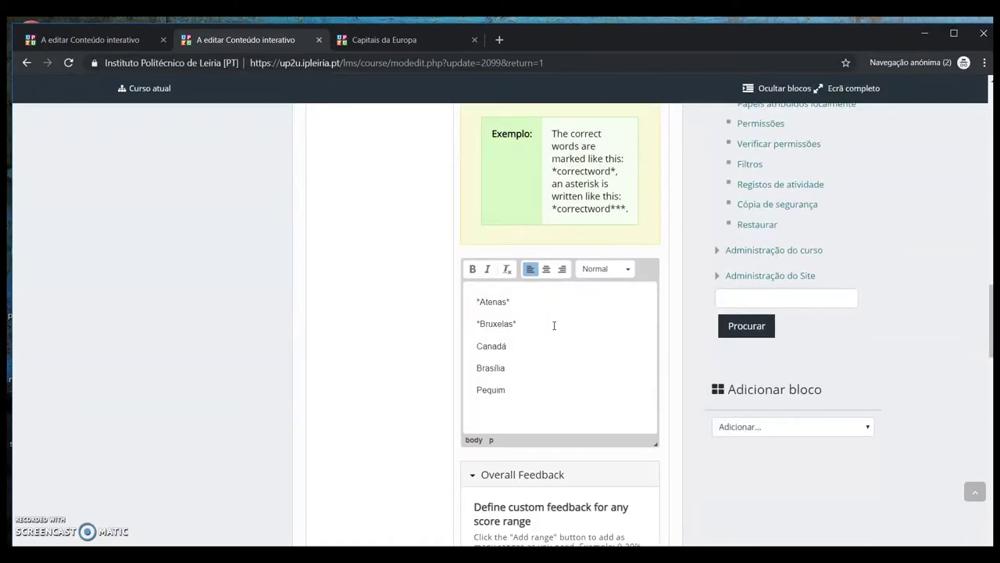
{"action": "left_click", "coordinate": [562, 318]}
Open the fifth question, "Arrasta as palavras", and examine its Drag Text type, activity description, marking instructions and message text
{"action": "scroll", "coordinate": [570, 318], "scroll_direction": "up", "scroll_amount": 7}
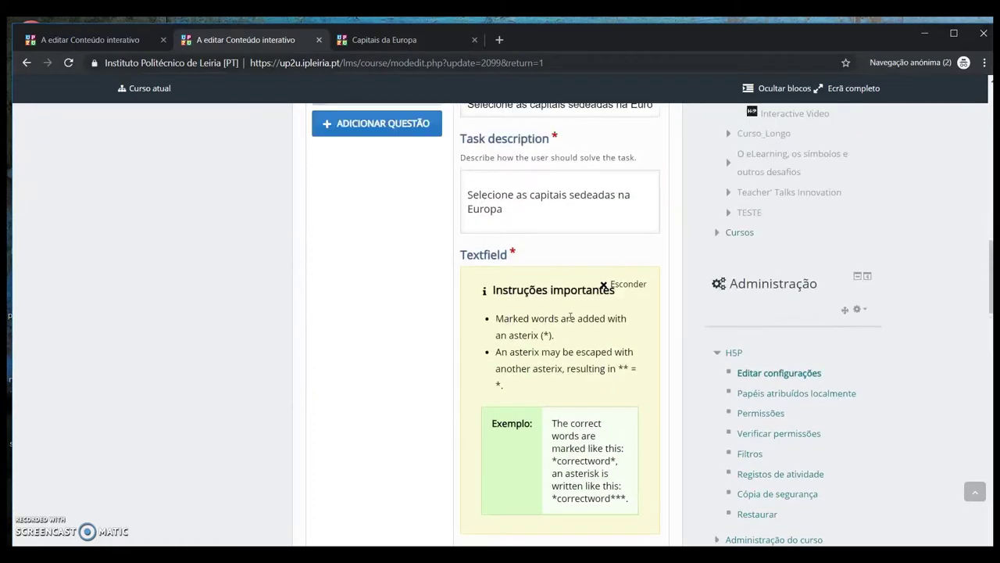
{"action": "left_click", "coordinate": [375, 296]}
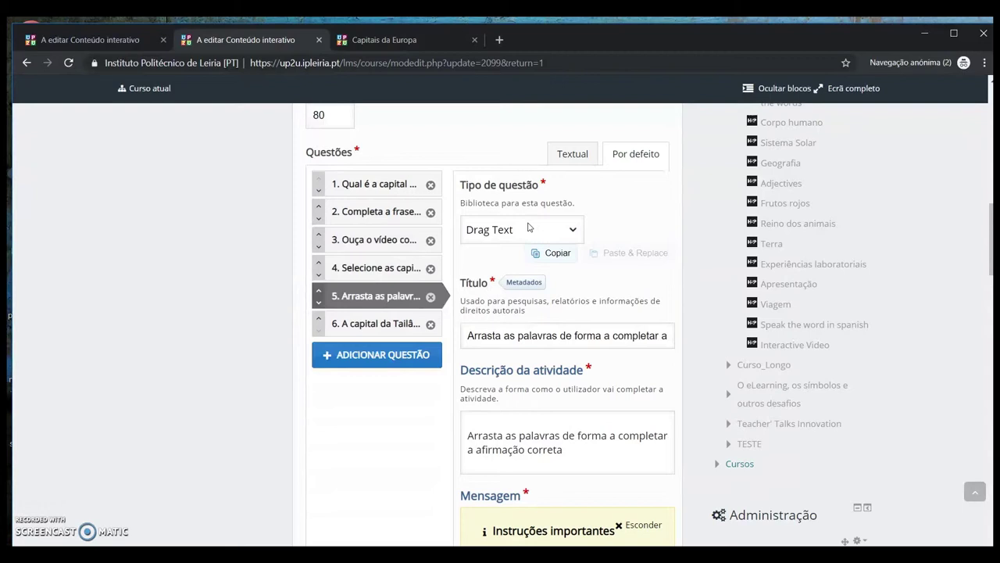
{"action": "scroll", "coordinate": [560, 337], "scroll_direction": "down", "scroll_amount": 3}
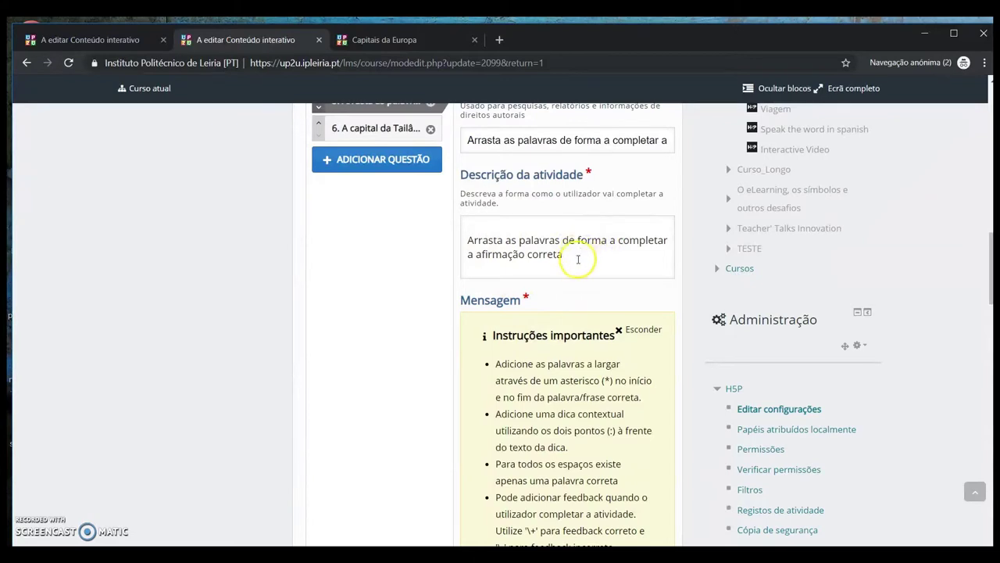
{"action": "scroll", "coordinate": [579, 259], "scroll_direction": "down", "scroll_amount": 1}
{"action": "scroll", "coordinate": [547, 381], "scroll_direction": "down", "scroll_amount": 1}
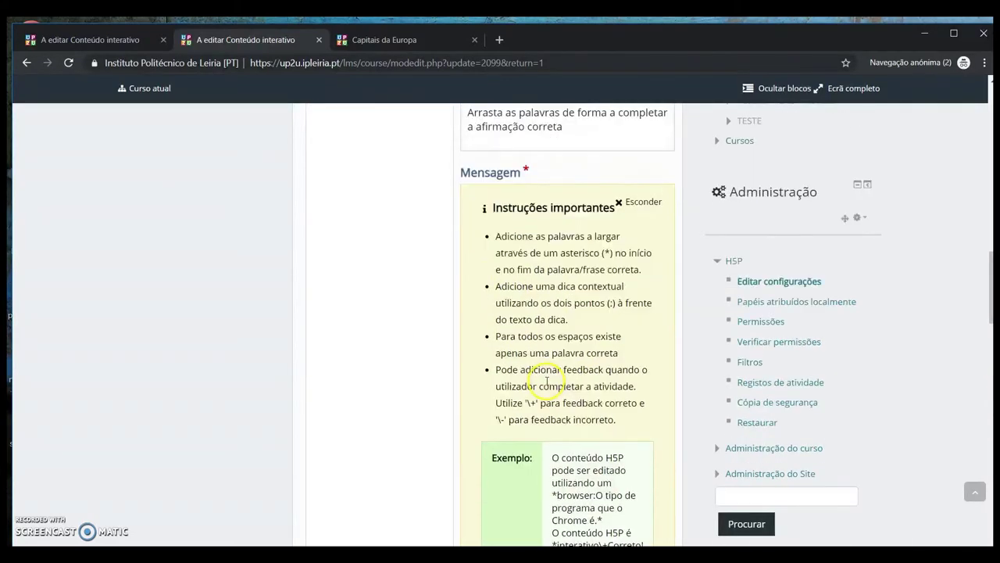
{"action": "scroll", "coordinate": [547, 381], "scroll_direction": "down", "scroll_amount": 3}
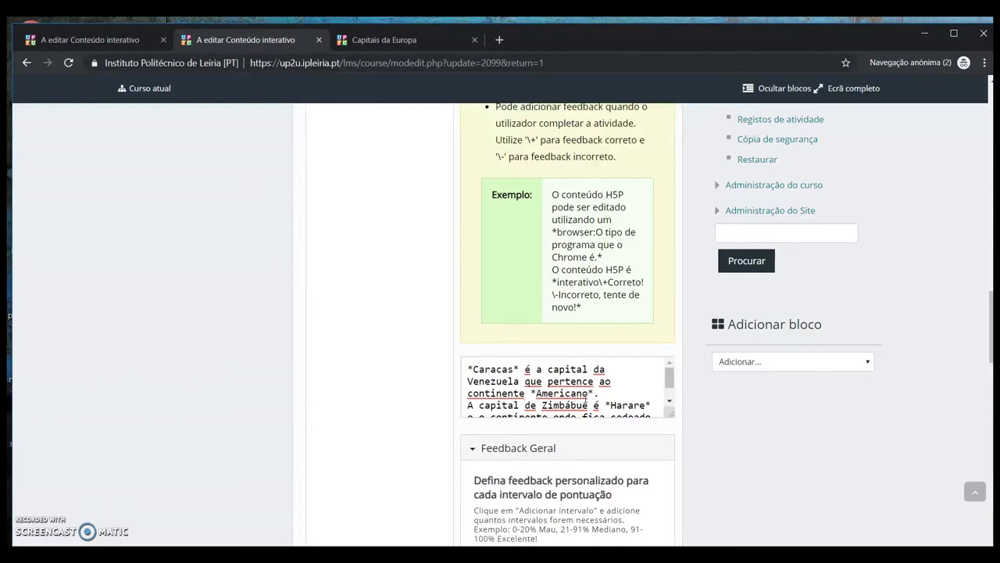
Open the sixth question, about Thailand's capital, and examine its attached image, statement and correct-answer setting
{"action": "scroll", "coordinate": [587, 398], "scroll_direction": "up", "scroll_amount": 7}
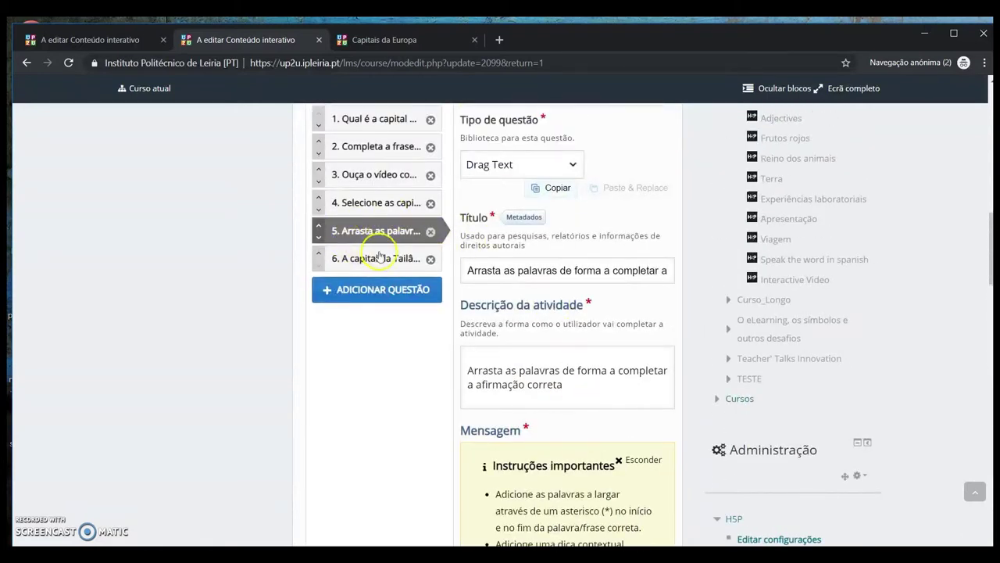
{"action": "left_click", "coordinate": [379, 258]}
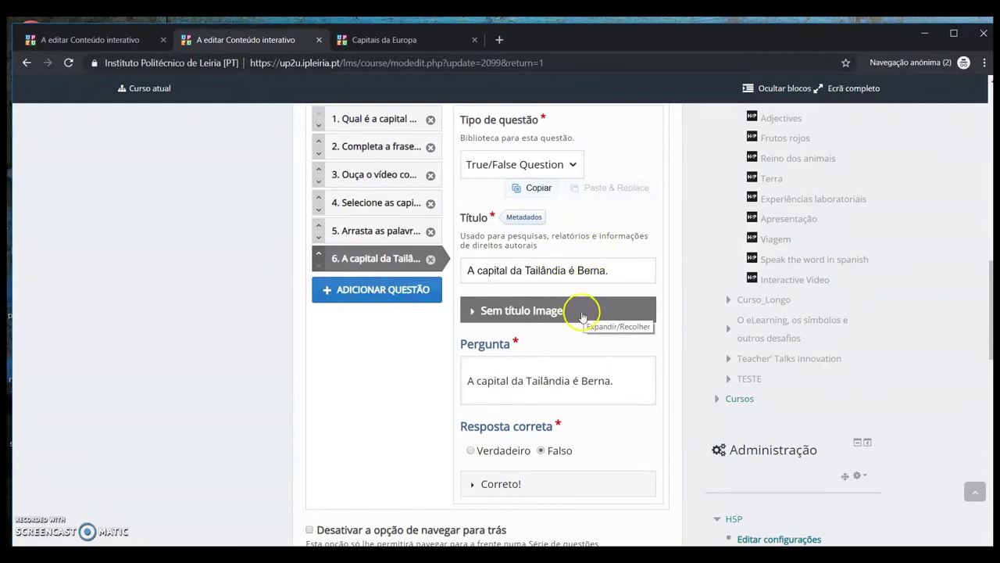
{"action": "left_click", "coordinate": [555, 311]}
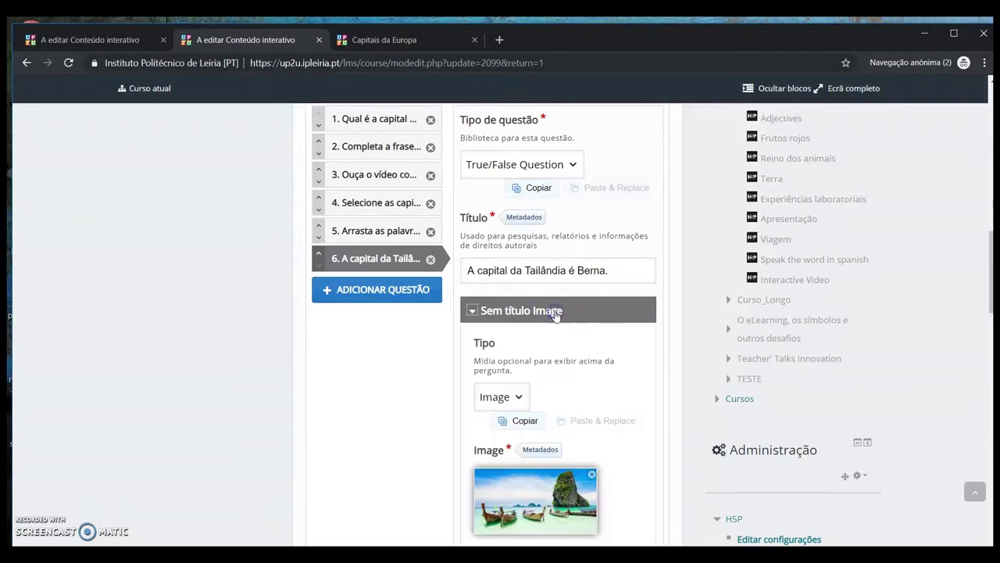
{"action": "scroll", "coordinate": [569, 422], "scroll_direction": "down", "scroll_amount": 3}
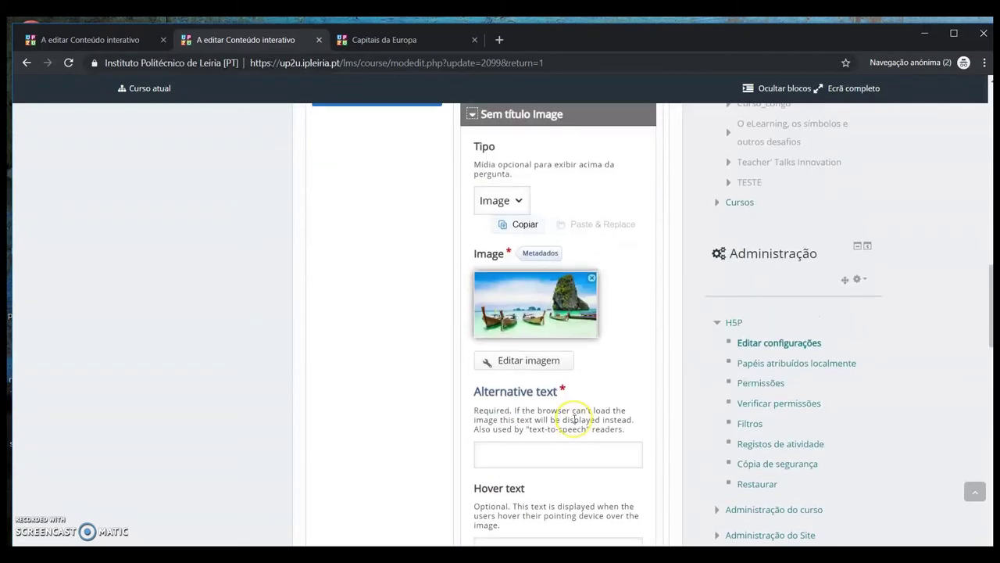
{"action": "scroll", "coordinate": [572, 419], "scroll_direction": "down", "scroll_amount": 4}
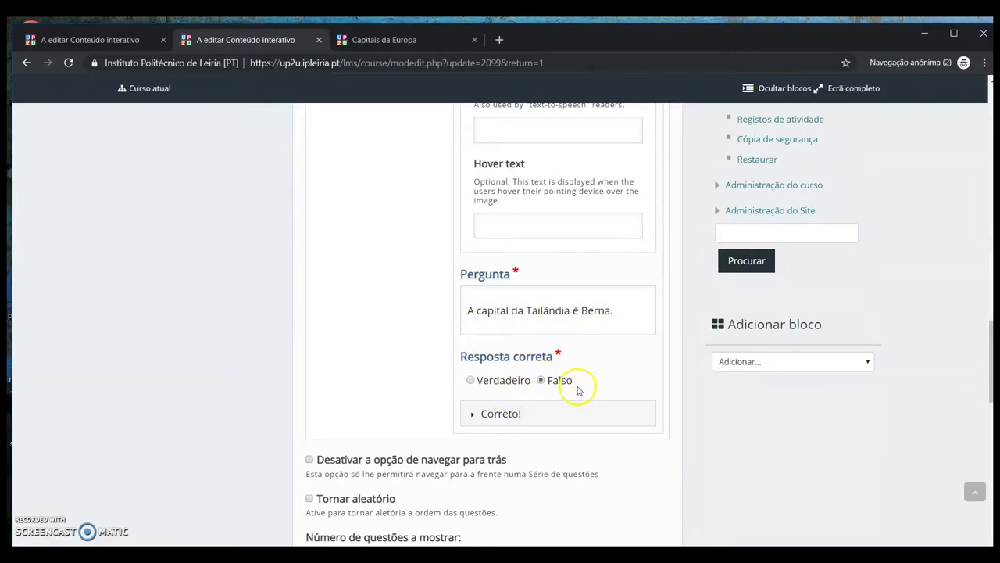
Switch to the "Capitais da Europa" quiz page and examine the first question with its image and answer options
{"action": "left_click", "coordinate": [380, 42]}
{"action": "scroll", "coordinate": [469, 338], "scroll_direction": "down", "scroll_amount": 1}
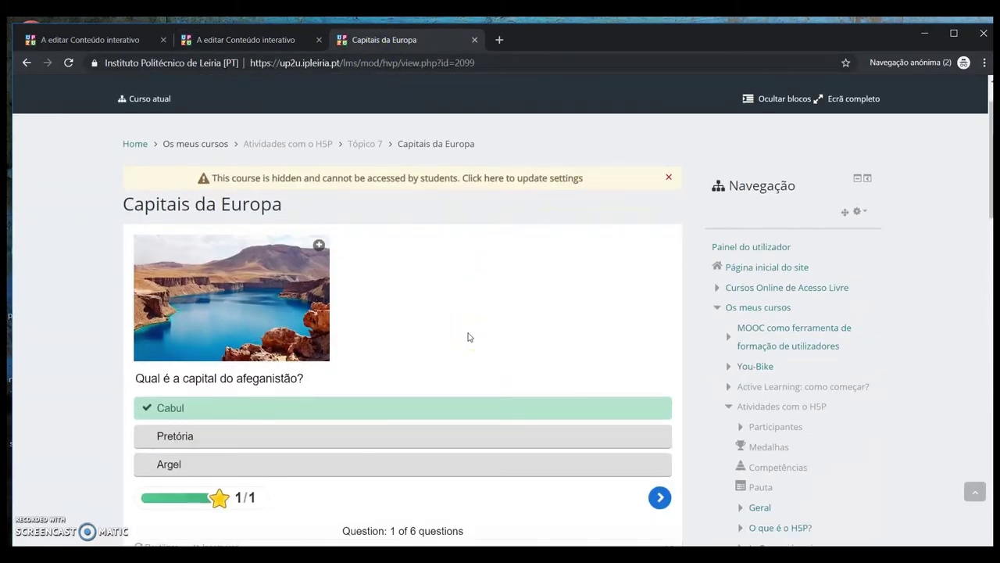
{"action": "scroll", "coordinate": [466, 337], "scroll_direction": "down", "scroll_amount": 1}
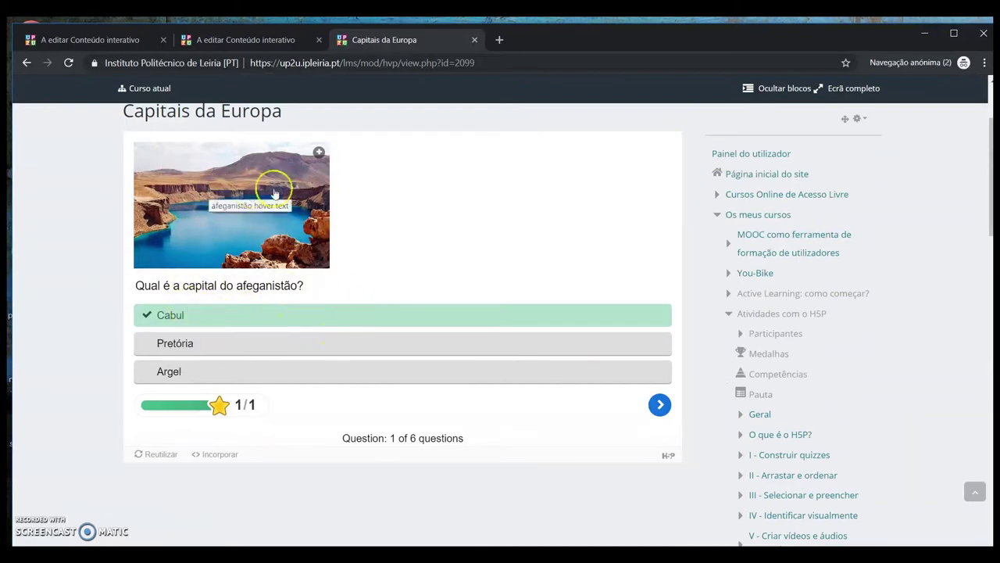
Advance to the second quiz question and answer the blank for China's capital with "Pequim"
{"action": "left_click", "coordinate": [660, 405]}
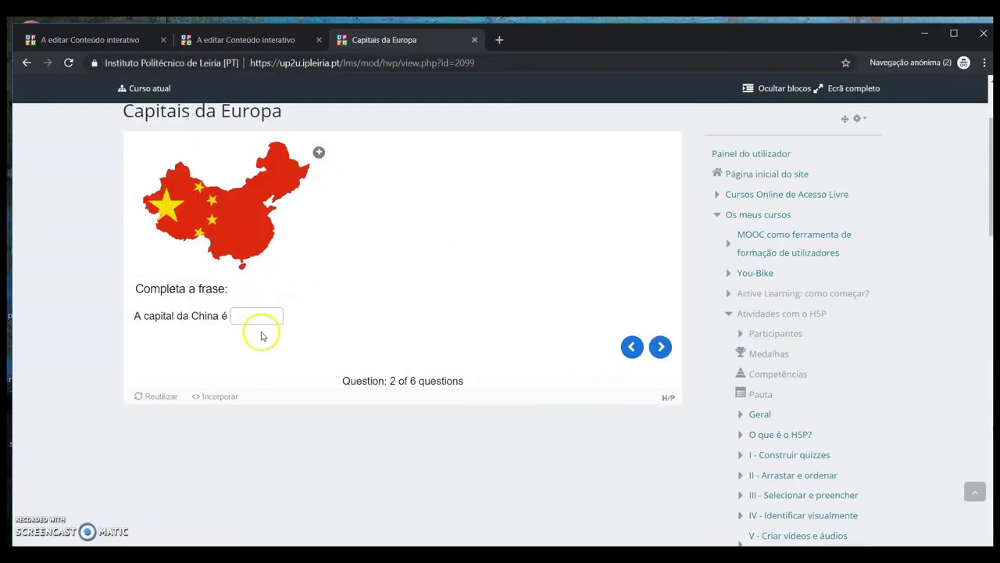
{"action": "left_click", "coordinate": [257, 318]}
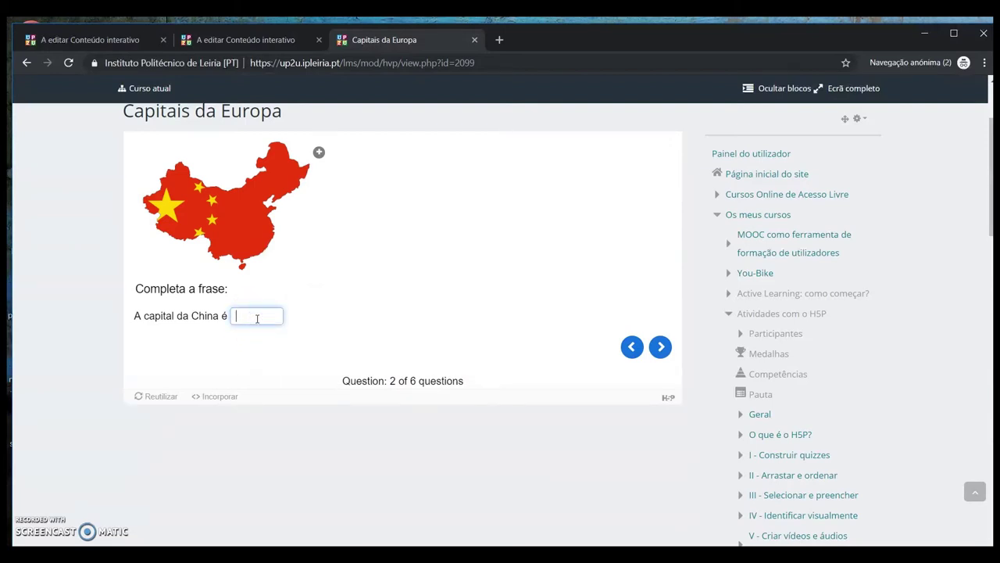
{"action": "type", "text": "Pequim"}
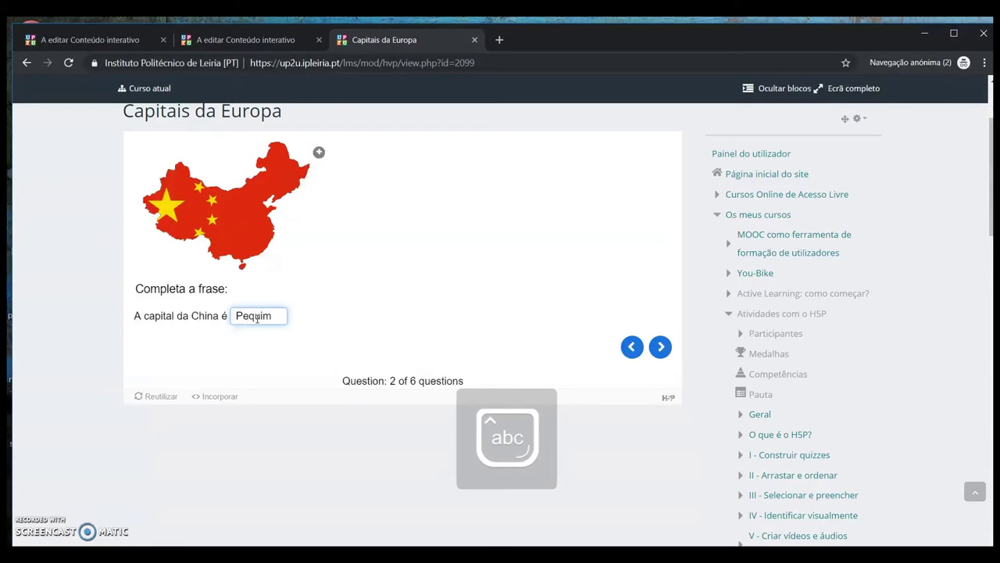
{"action": "key", "text": "Return"}
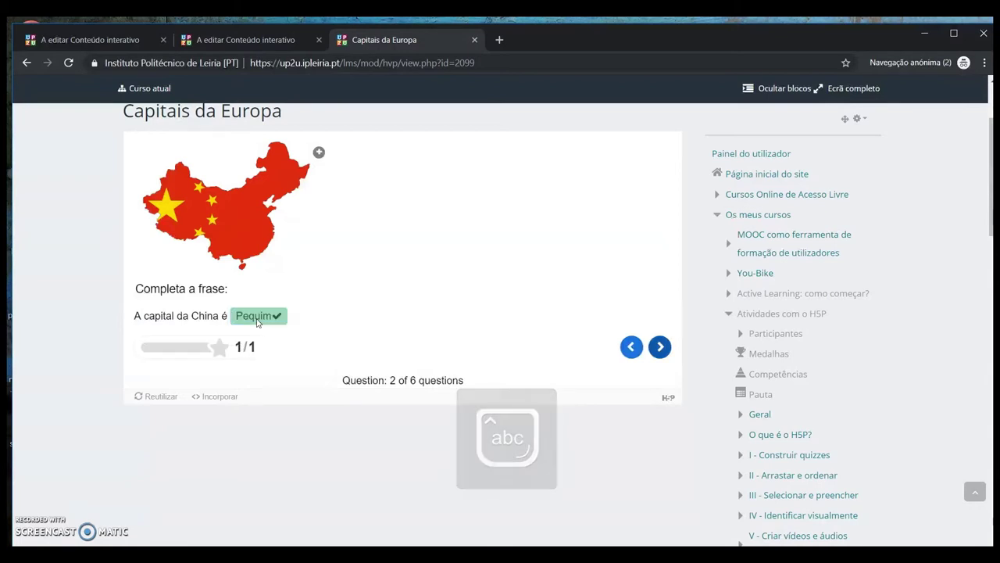
Advance to the third, video-based question and fill its four blanks with dummy answers, including "aaaa", "aaa" and "2"
{"action": "left_click", "coordinate": [659, 348]}
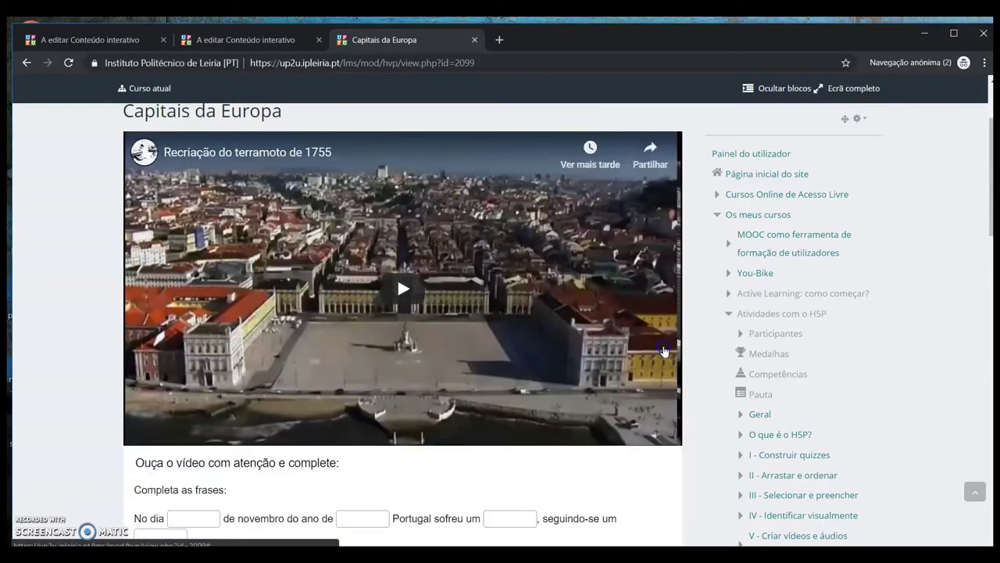
{"action": "scroll", "coordinate": [413, 262], "scroll_direction": "down", "scroll_amount": 2}
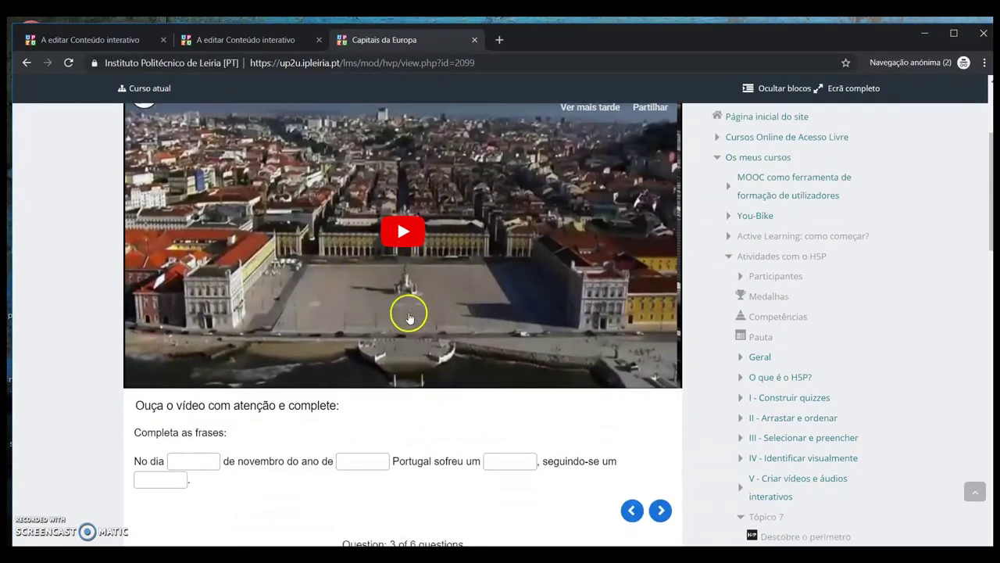
{"action": "left_click", "coordinate": [184, 391]}
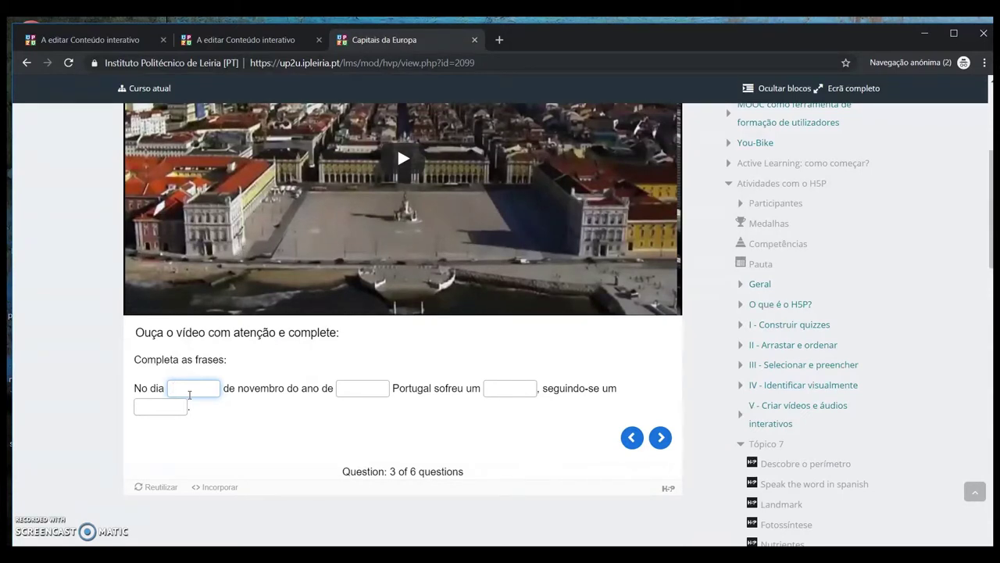
{"action": "left_click", "coordinate": [358, 388]}
{"action": "type", "text": "aaaa"}
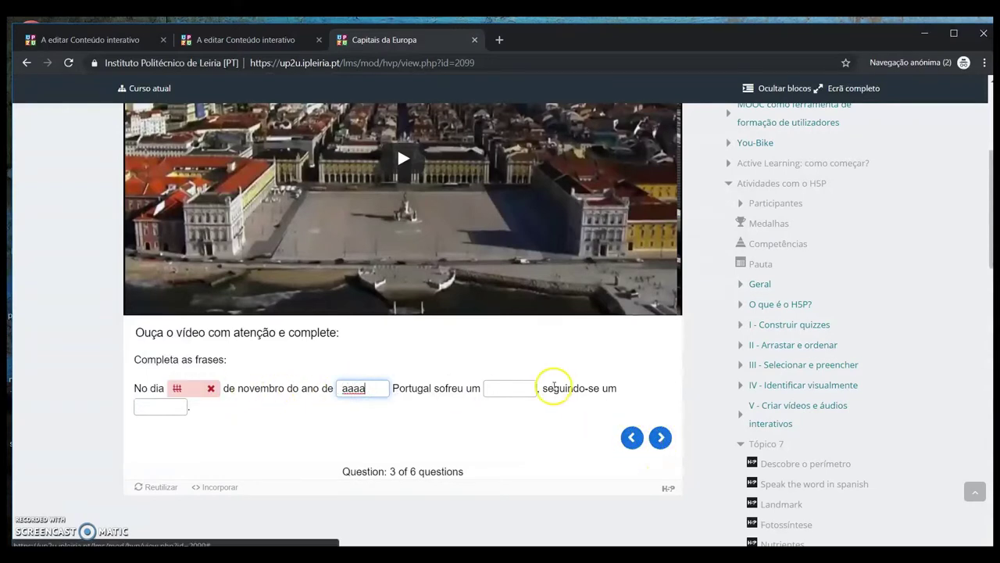
{"action": "left_click", "coordinate": [518, 389]}
{"action": "type", "text": "aaa"}
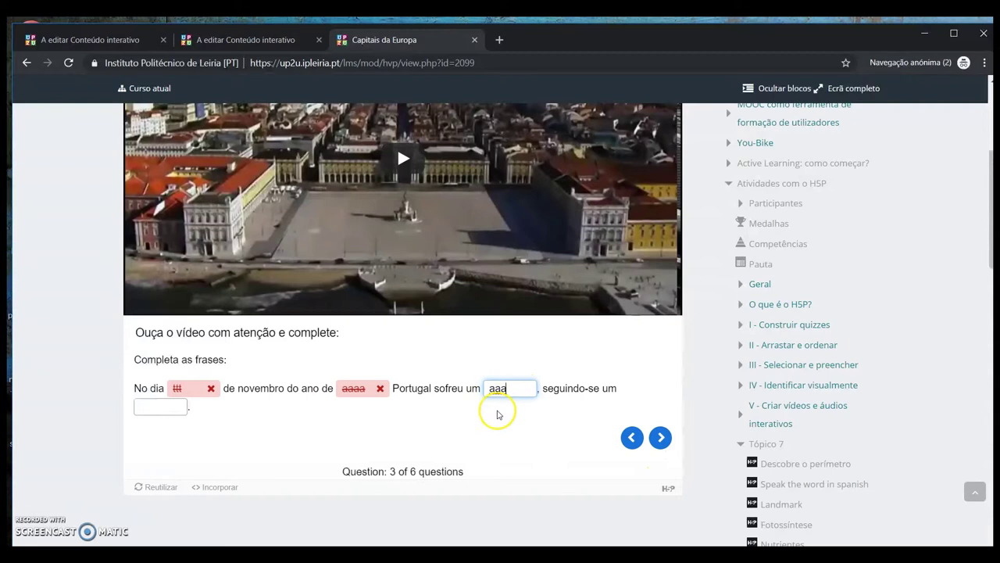
{"action": "left_click", "coordinate": [495, 411]}
{"action": "left_click", "coordinate": [154, 408]}
{"action": "type", "text": "2"}
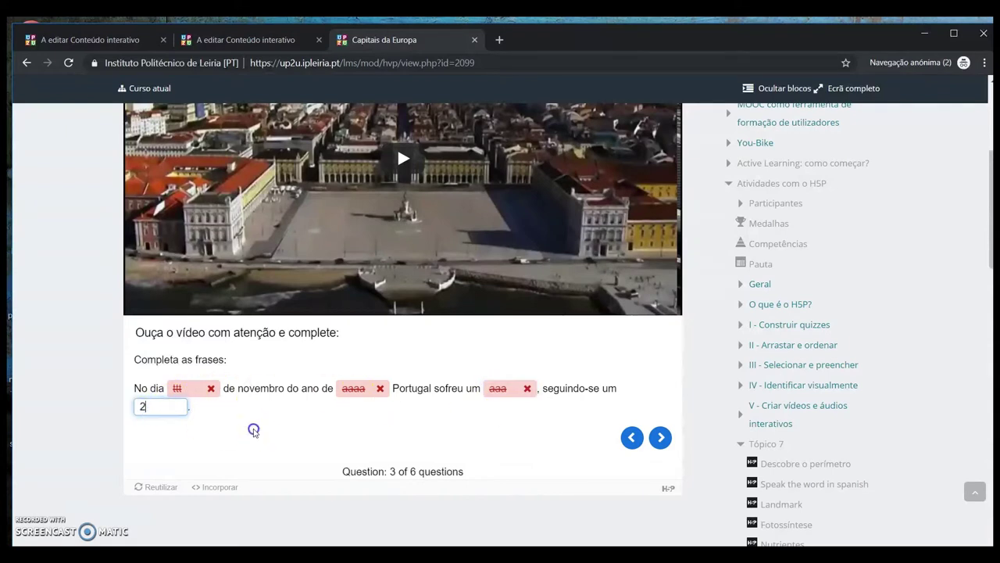
{"action": "left_click", "coordinate": [253, 429]}
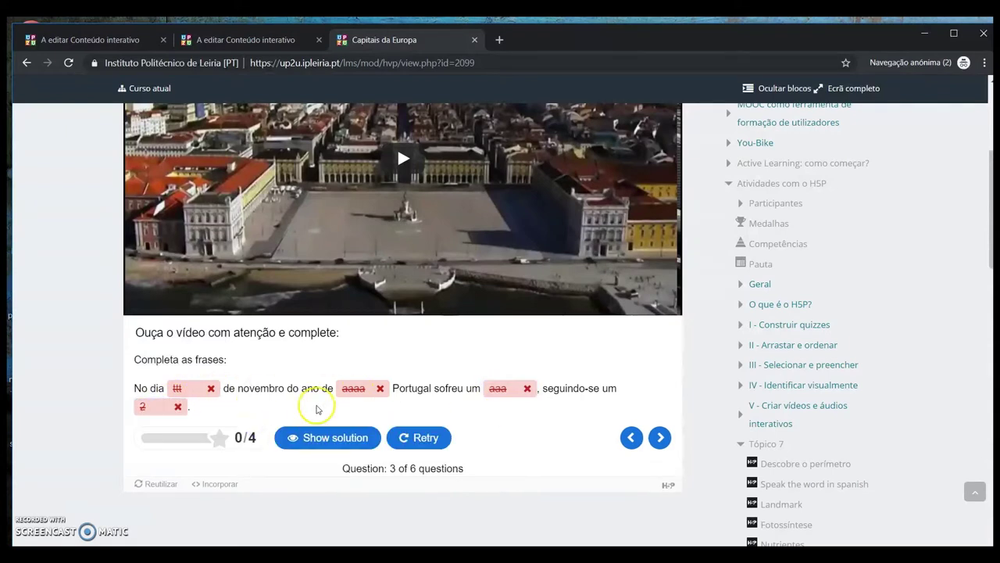
Advance to the fourth quiz question and mark Atenas and Bruxelas as the European capitals
{"action": "left_click", "coordinate": [660, 443]}
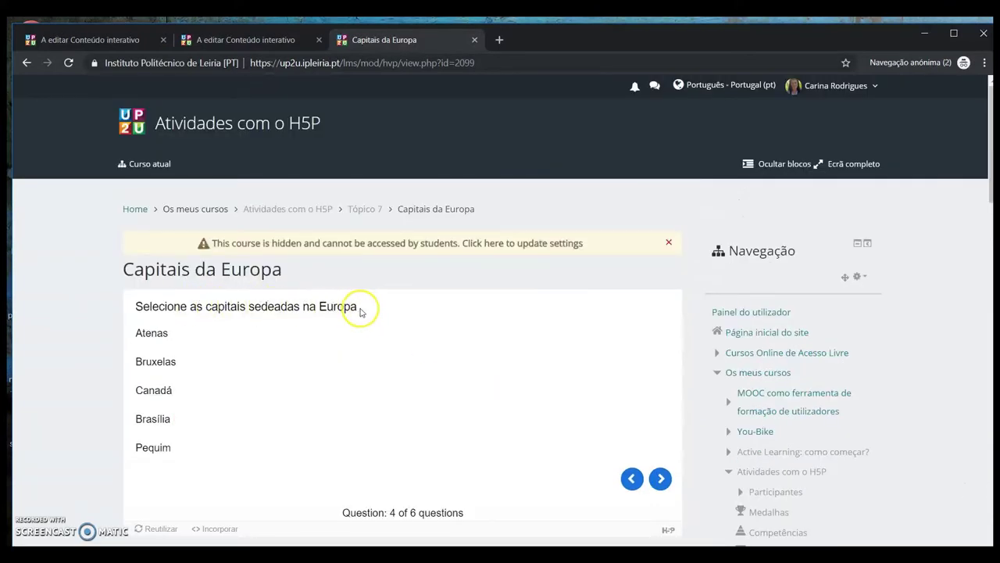
{"action": "left_click", "coordinate": [150, 334]}
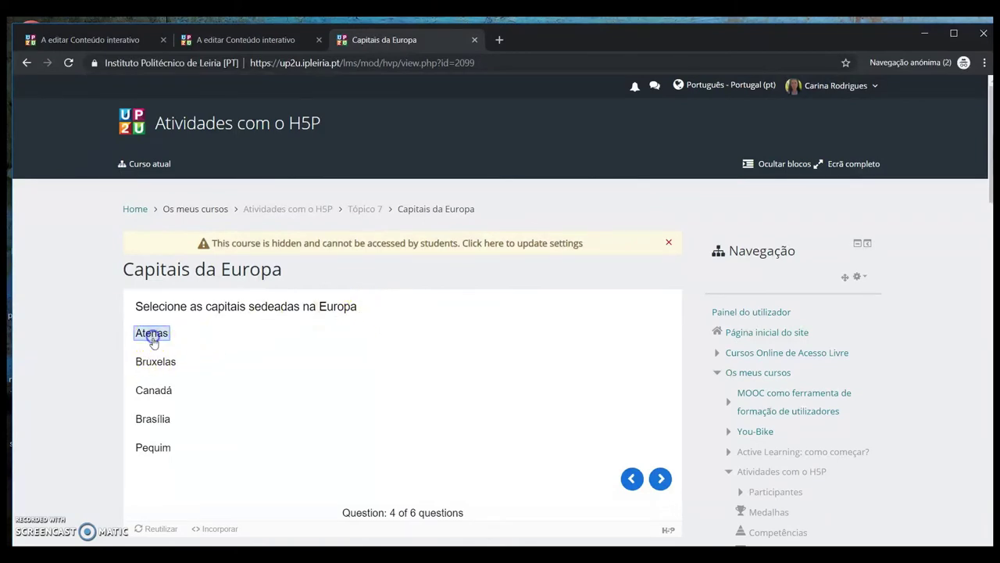
{"action": "left_click", "coordinate": [153, 361]}
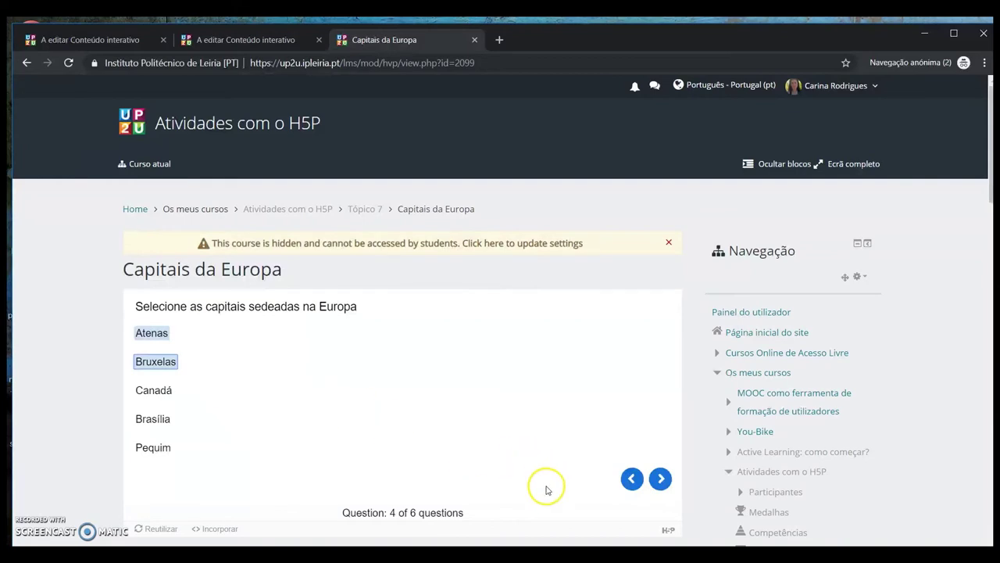
After rechecking the fourth question, complete the fifth question's Venezuela sentence with "Caracas" as the capital and "Americano" as the continent
{"action": "left_click", "coordinate": [661, 478]}
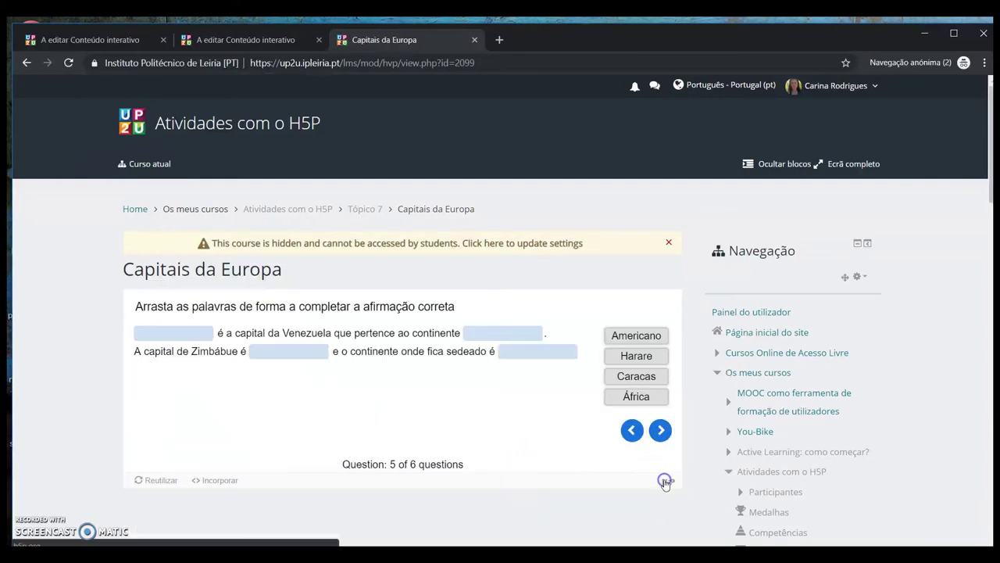
{"action": "left_click", "coordinate": [630, 430]}
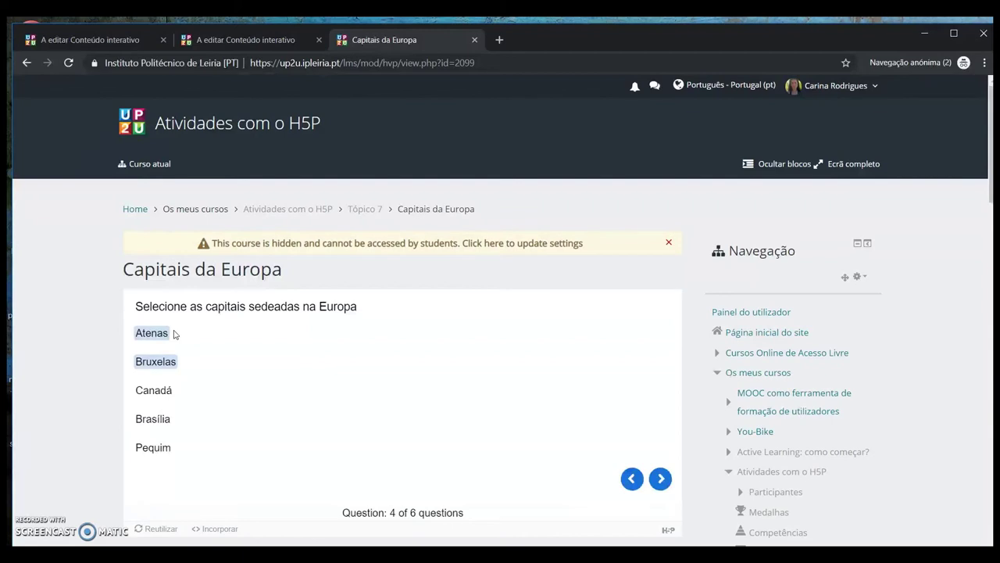
{"action": "left_click", "coordinate": [661, 479]}
{"action": "left_click_drag", "start_coordinate": [658, 334], "coordinate": [519, 332]}
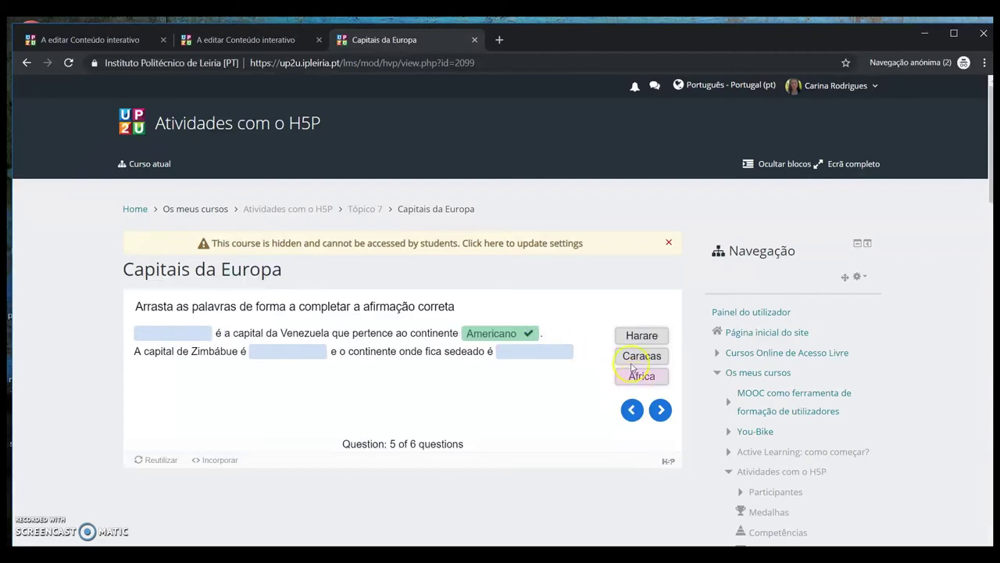
{"action": "left_click_drag", "start_coordinate": [637, 358], "coordinate": [170, 322]}
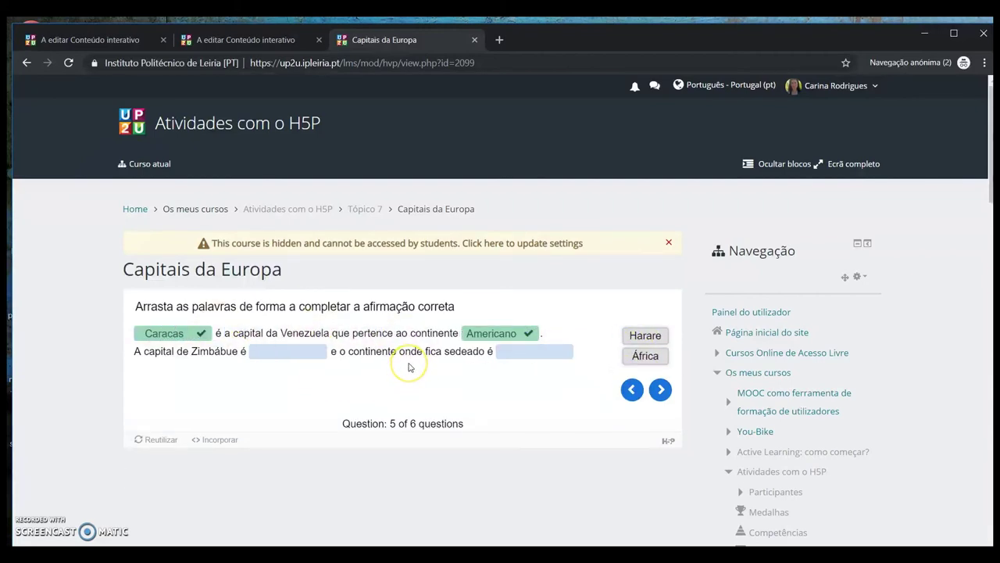
Advance to the sixth quiz question and answer the statement about Thailand's capital with Falso
{"action": "left_click", "coordinate": [661, 389]}
{"action": "left_click", "coordinate": [299, 459]}
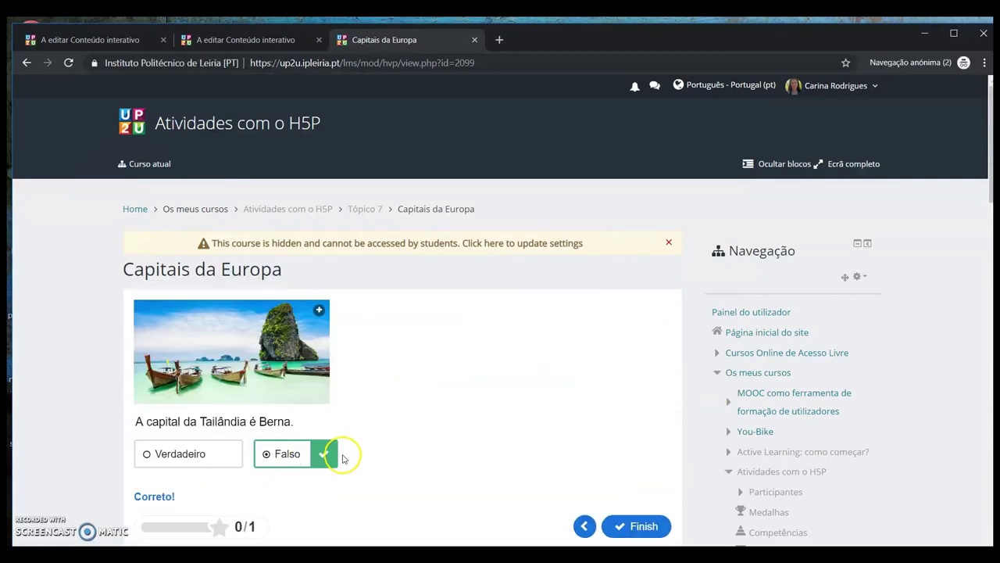
Finish the six-question capitals quiz and view the overall result
{"action": "scroll", "coordinate": [625, 438], "scroll_direction": "down", "scroll_amount": 2}
{"action": "left_click", "coordinate": [642, 389]}
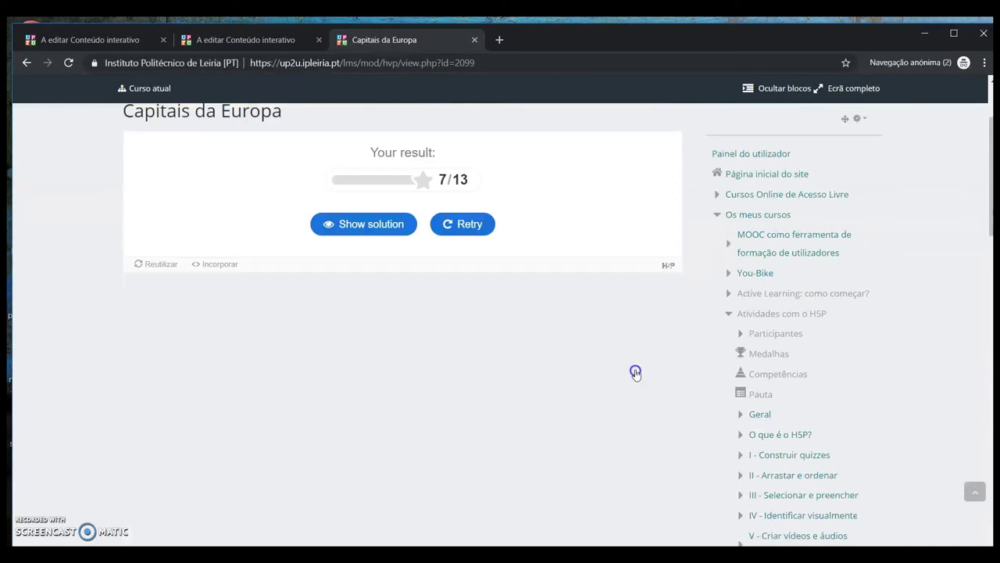
{"action": "scroll", "coordinate": [443, 252], "scroll_direction": "up", "scroll_amount": 2}
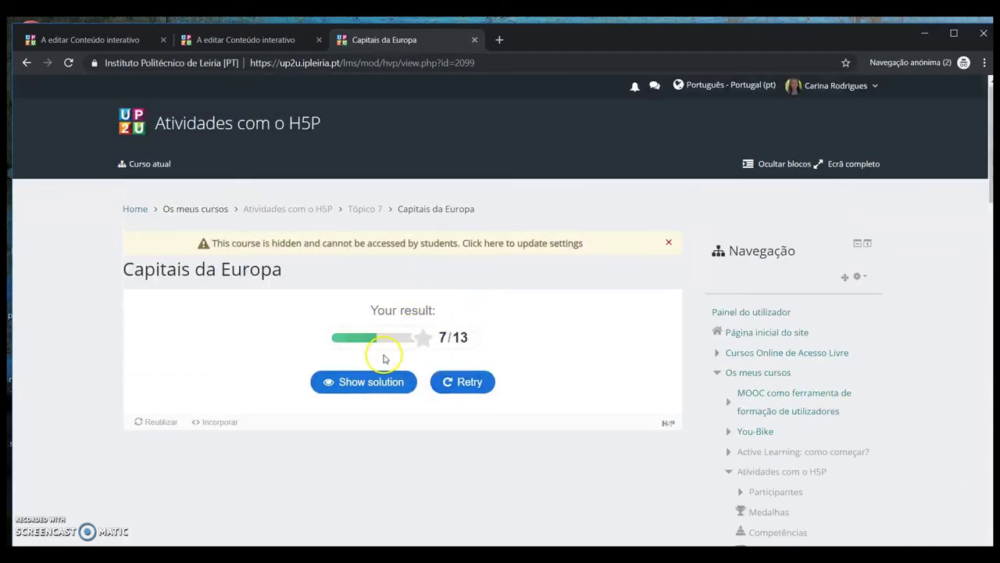
Show the quiz solutions and review the marked answers for the first three questions, through the video-based fill-in-the-blanks question
{"action": "left_click", "coordinate": [367, 382]}
{"action": "scroll", "coordinate": [416, 367], "scroll_direction": "down", "scroll_amount": 1}
{"action": "scroll", "coordinate": [438, 365], "scroll_direction": "down", "scroll_amount": 3}
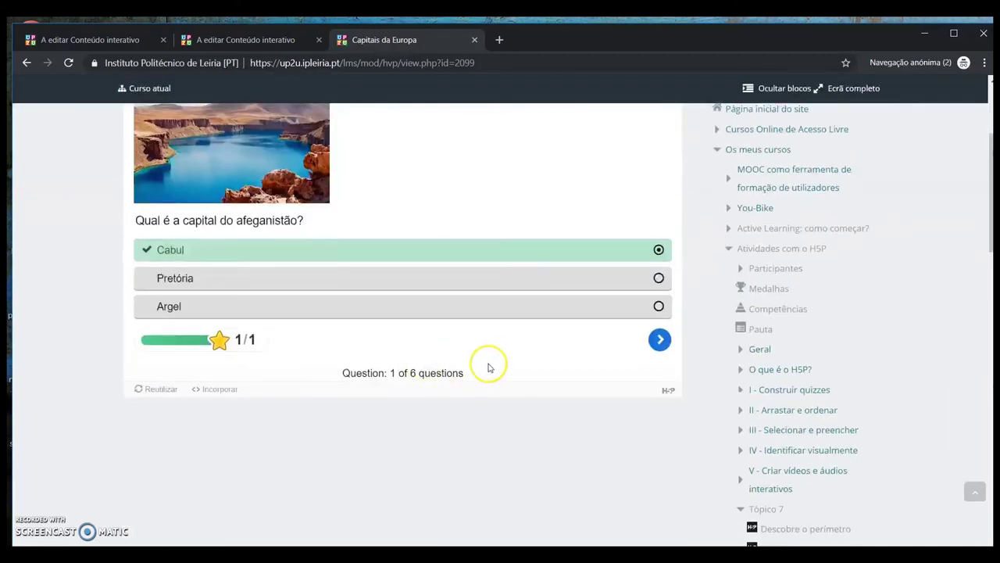
{"action": "left_click", "coordinate": [660, 342]}
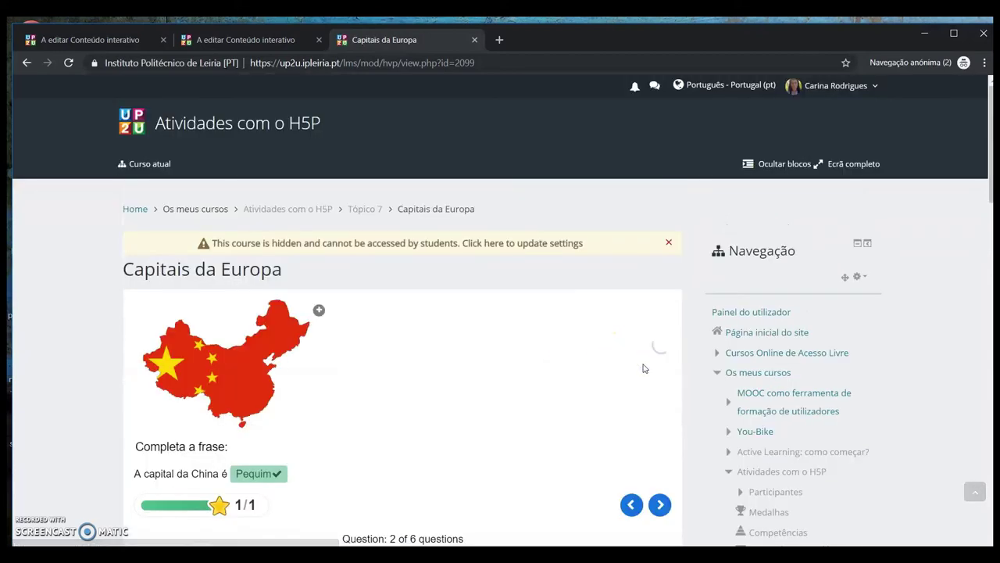
{"action": "scroll", "coordinate": [661, 370], "scroll_direction": "down", "scroll_amount": 2}
{"action": "left_click", "coordinate": [660, 344]}
{"action": "scroll", "coordinate": [659, 354], "scroll_direction": "down", "scroll_amount": 2}
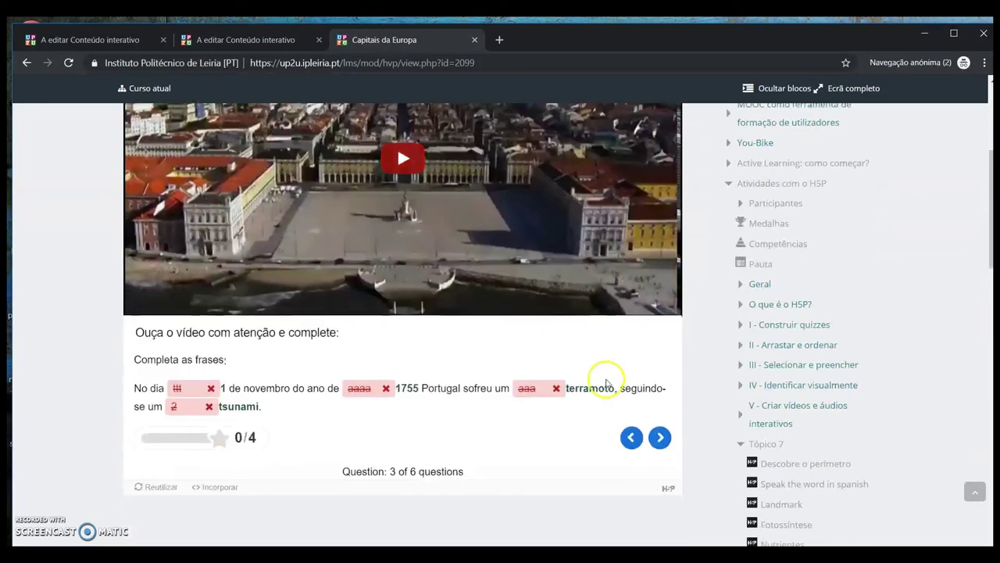
Continue through the solutions of the fourth and fifth questions to the sixth question about Thailand's capital
{"action": "left_click", "coordinate": [649, 439]}
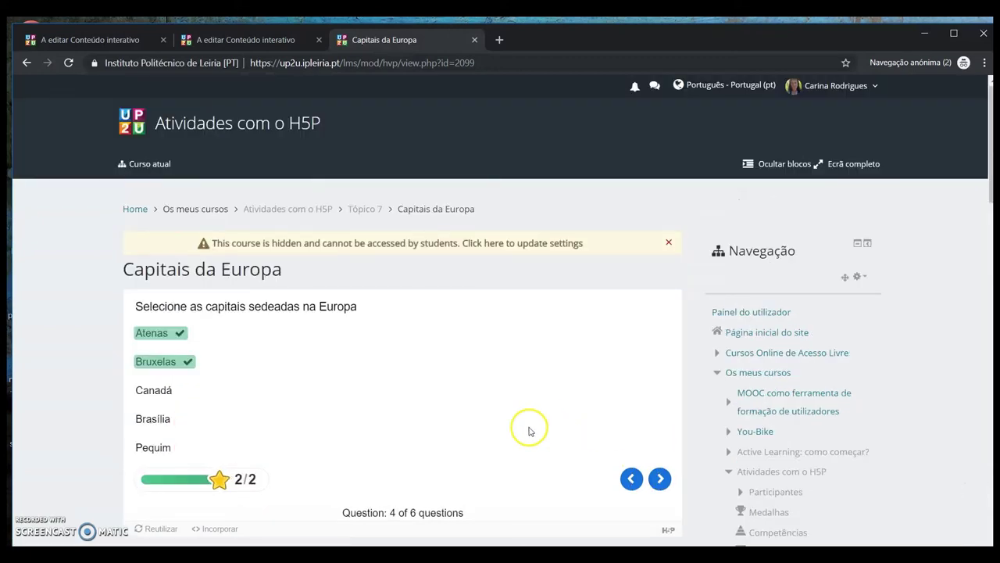
{"action": "left_click", "coordinate": [659, 478]}
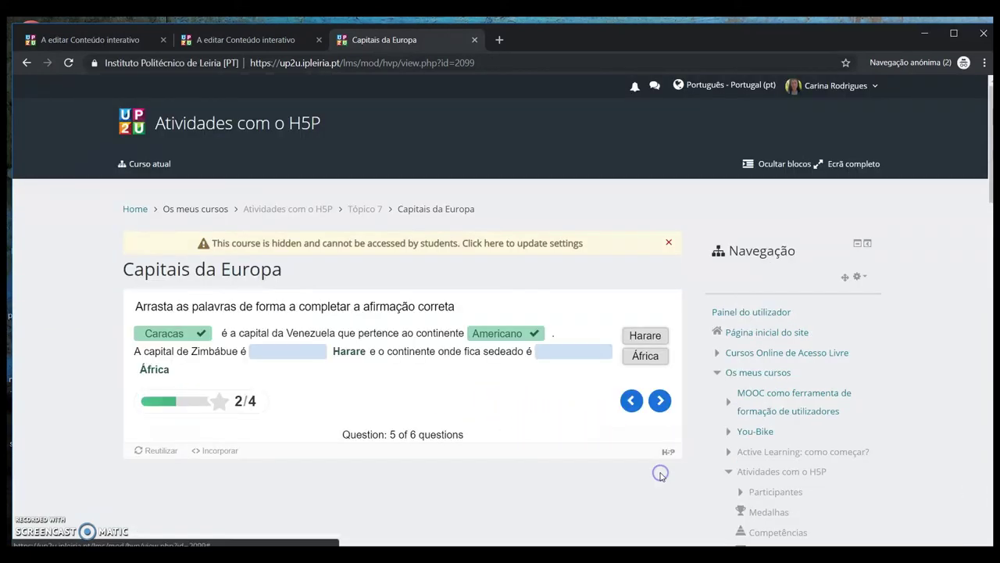
{"action": "left_click", "coordinate": [661, 401]}
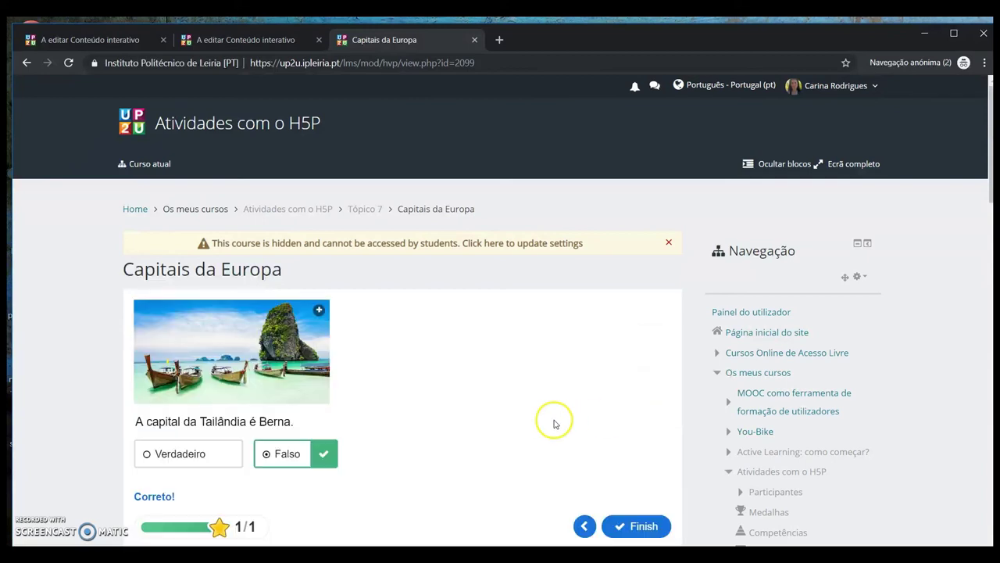